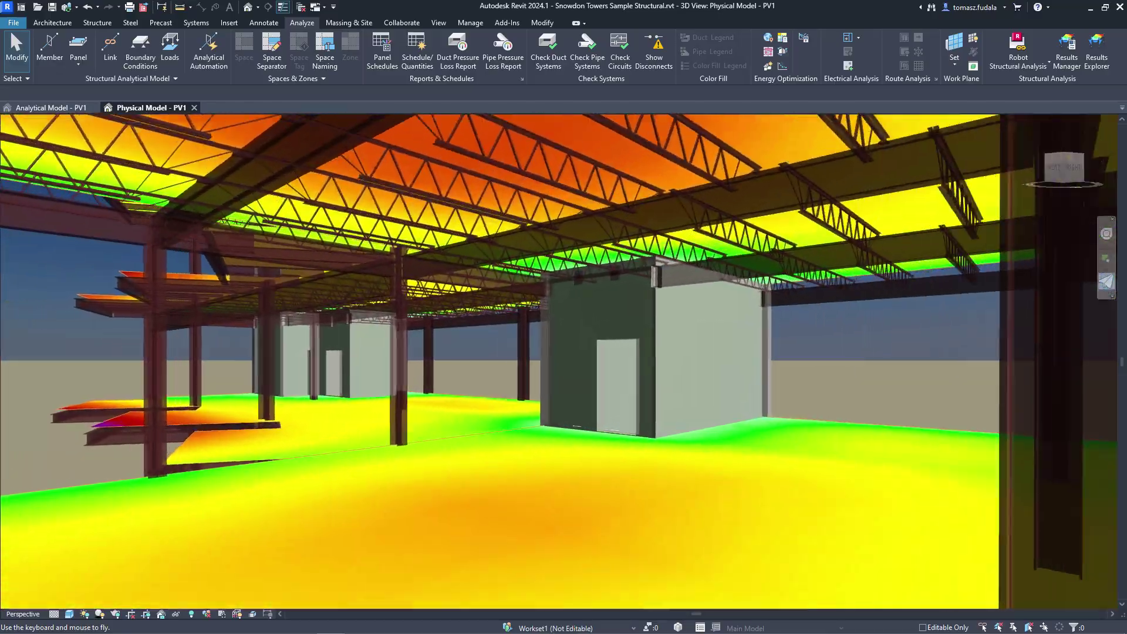
Walk through the physical model and the analytical model's color-mapped slab results in the Snowdon Towers perspective views
key(w)
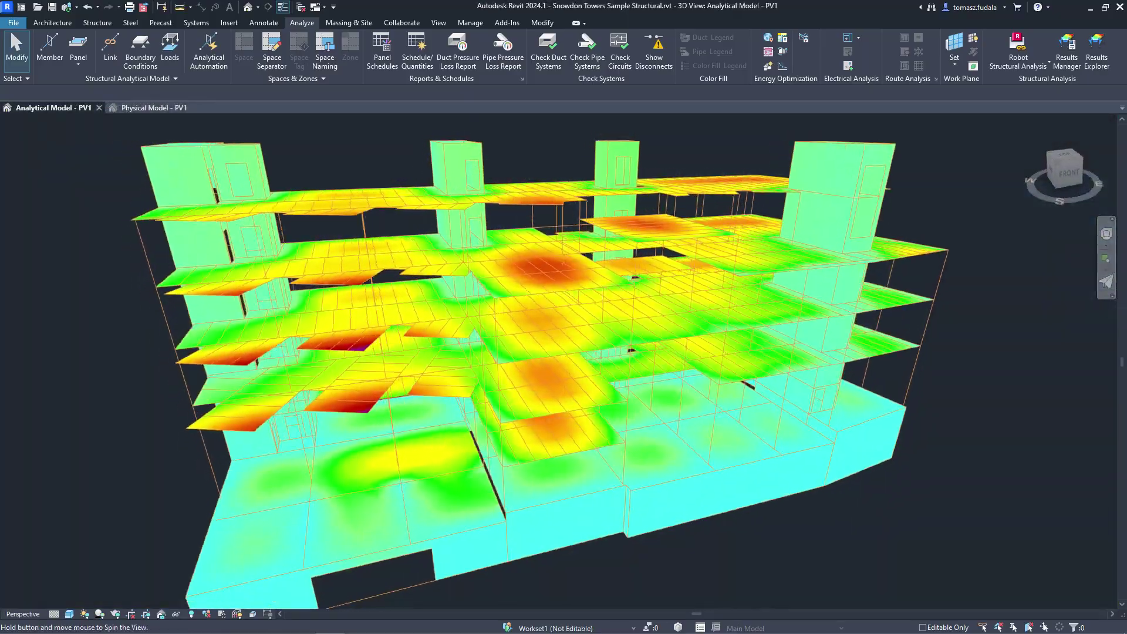
shift+middle_drag(646, 352, 47, 411)
key(3)
key(f)
key(w)
key(w)
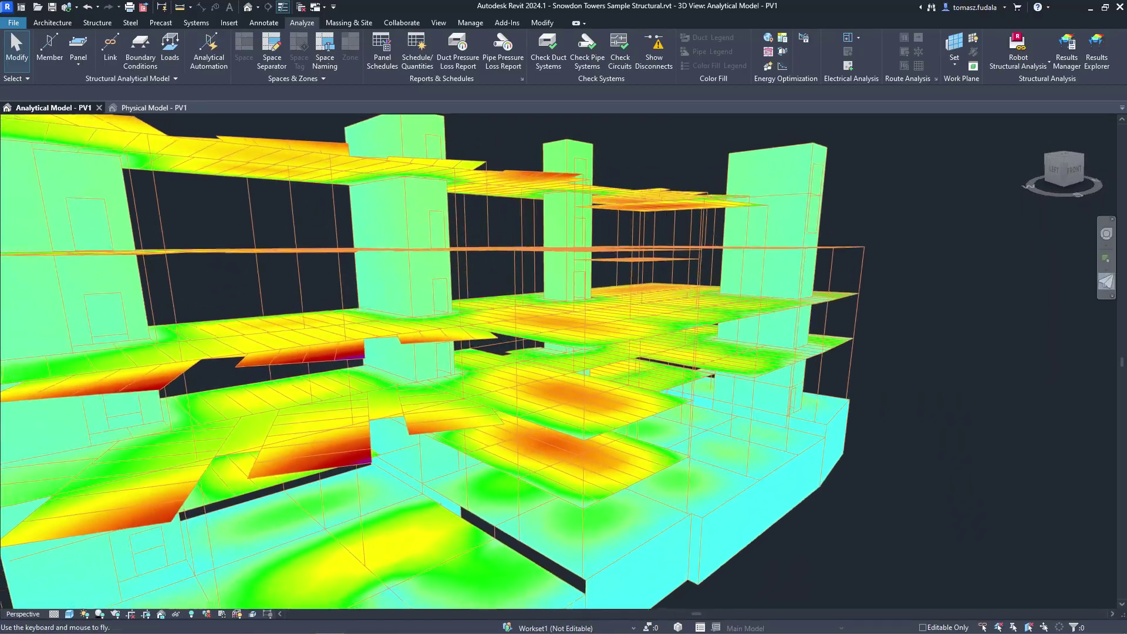
key(w)
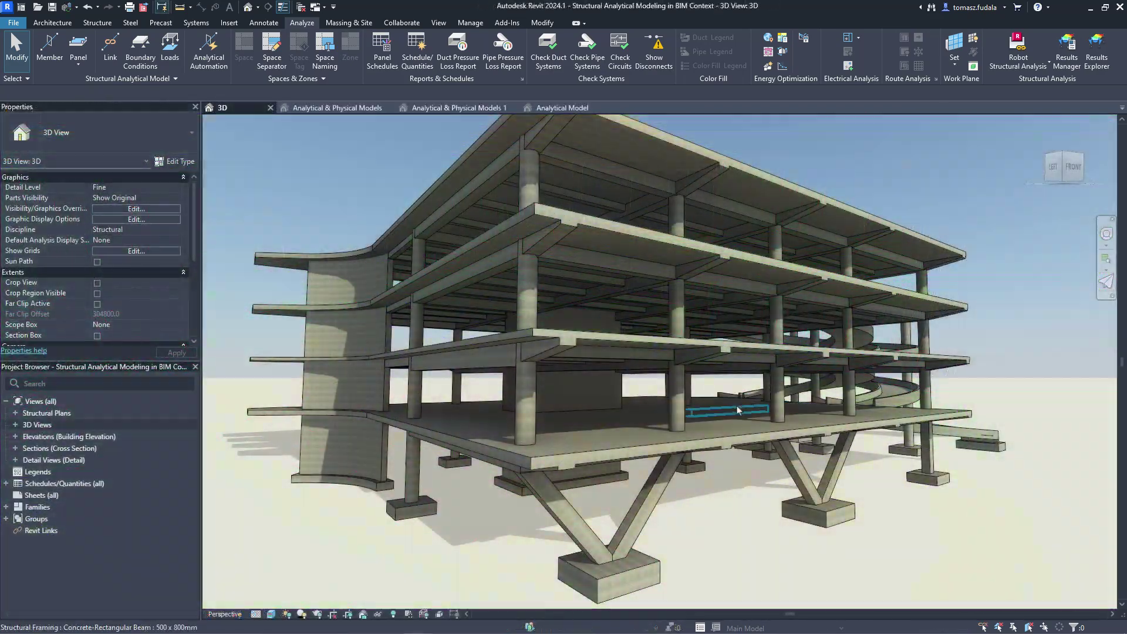
Select the inclined V-shaped structural column beneath the lowest slab and examine the building around it in the 3D view
click(841, 464)
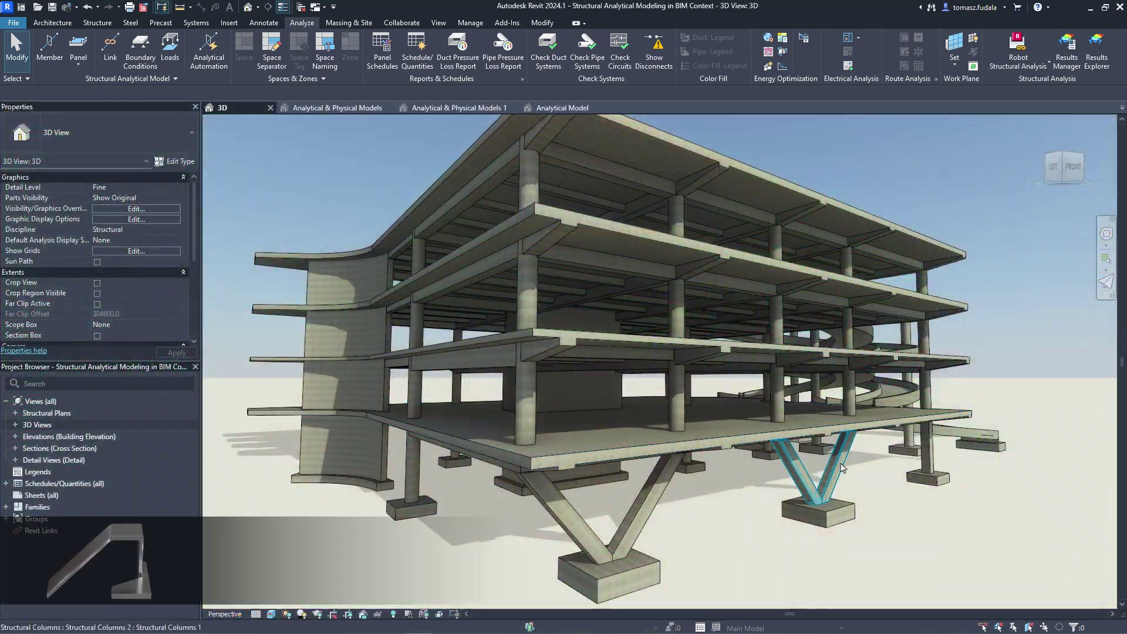
click(1082, 157)
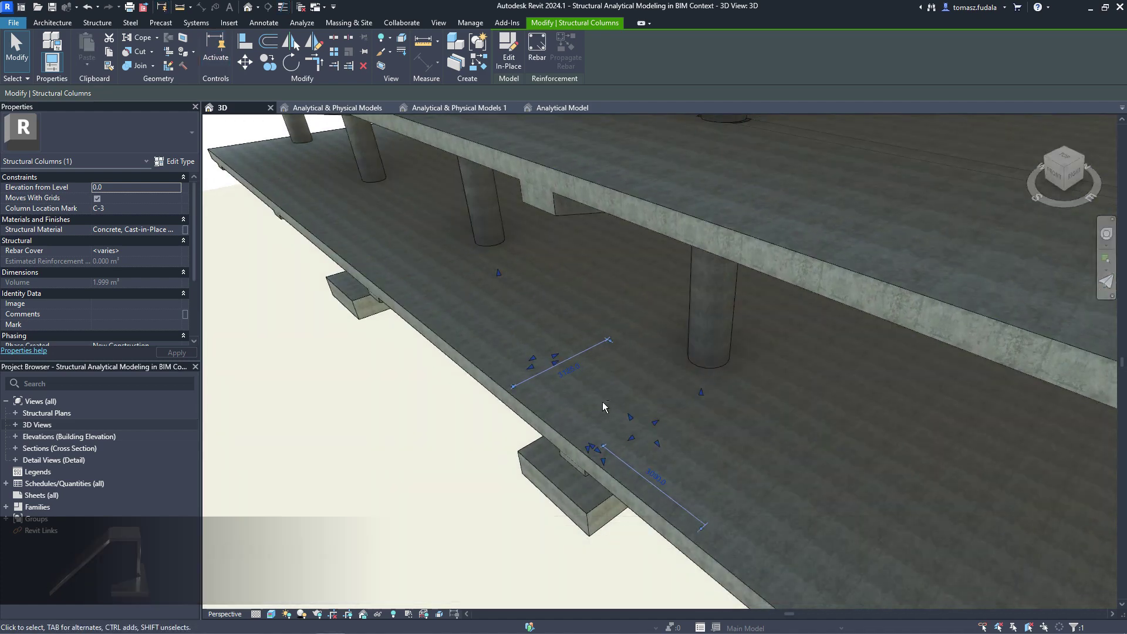
shift+middle_drag(603, 402, 640, 370)
key(Up)
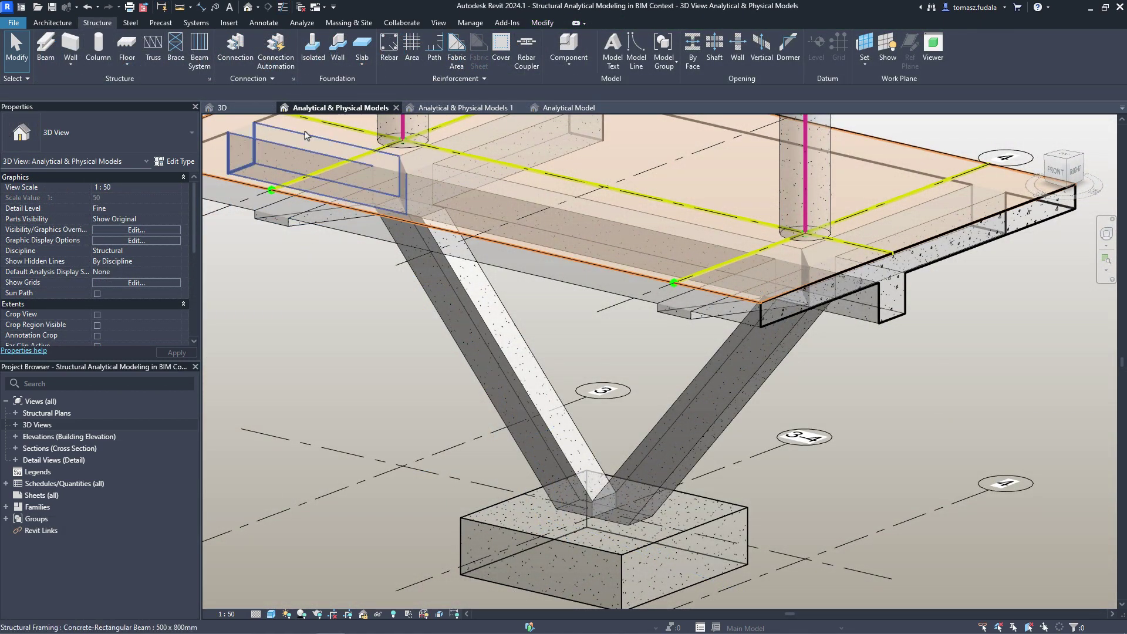
Set up a new analytical member by start and end points, with structural role Column and a Concrete-Rectangular-Column section type
click(299, 28)
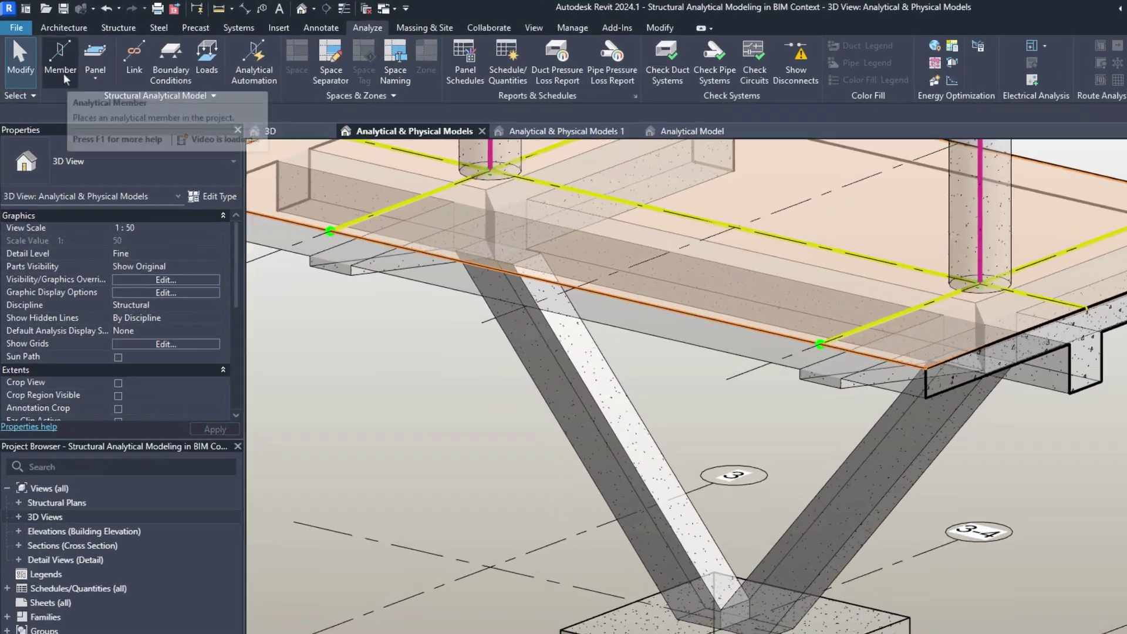
click(50, 44)
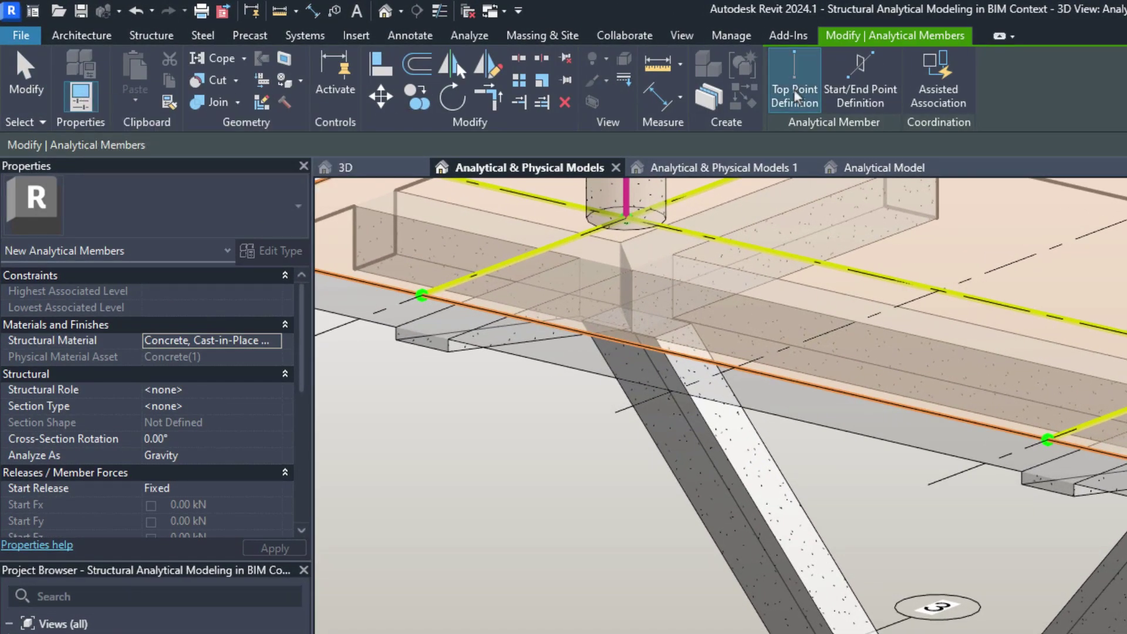
click(828, 102)
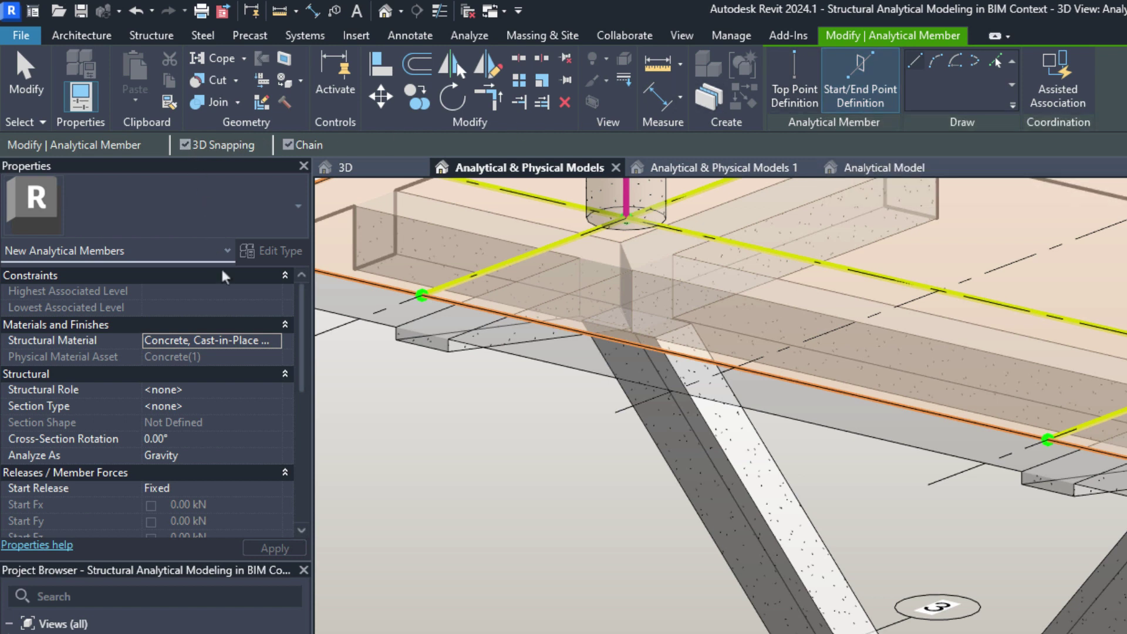
click(275, 390)
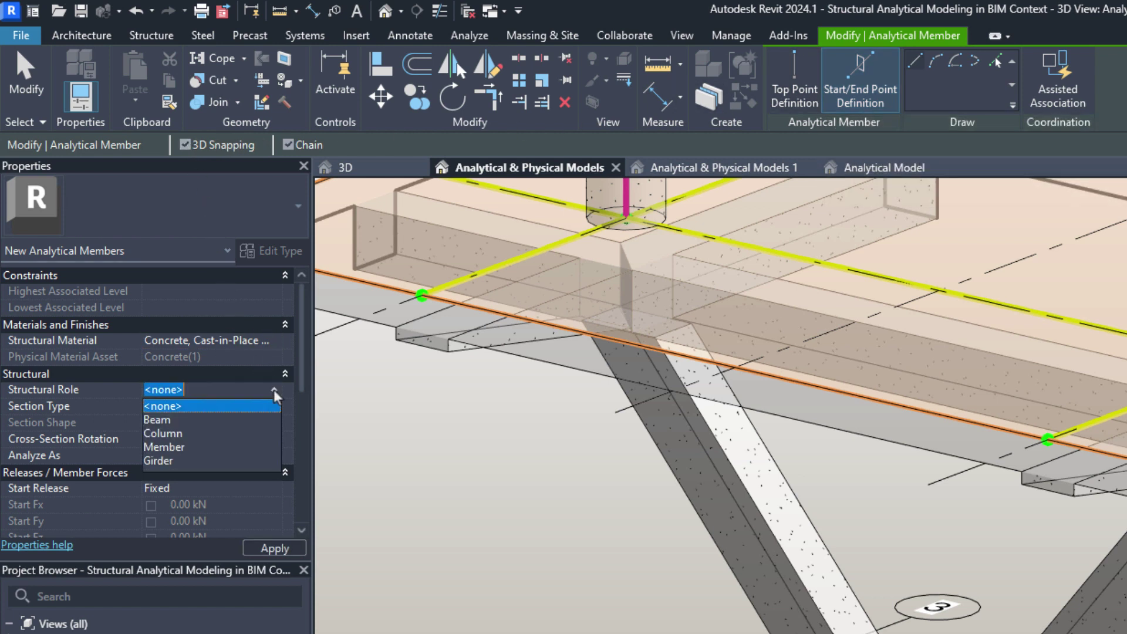
click(163, 433)
click(274, 407)
scroll(376, 450, down, 4)
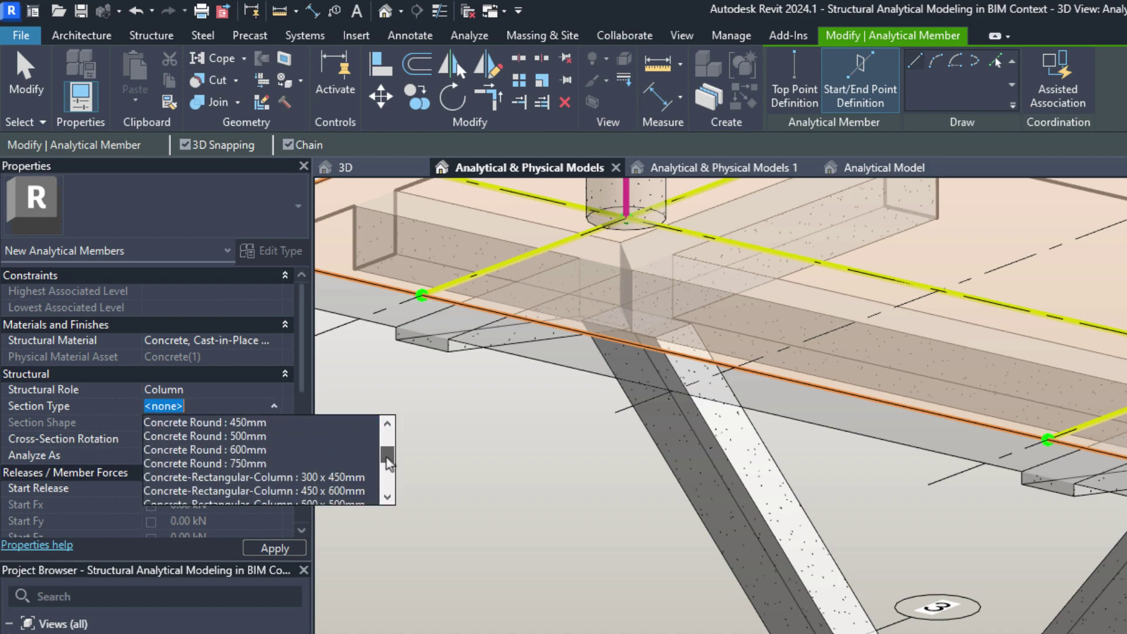
click(350, 473)
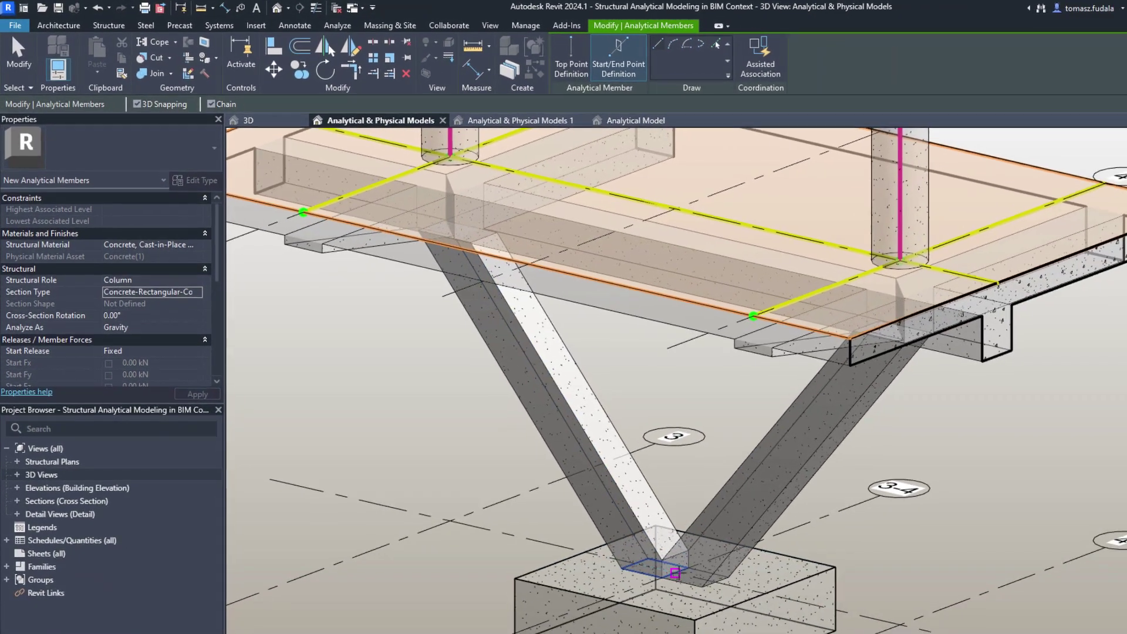
Draw two analytical members along the V-shaped column, joining its base point on the footing to the two round columns' base nodes
click(674, 571)
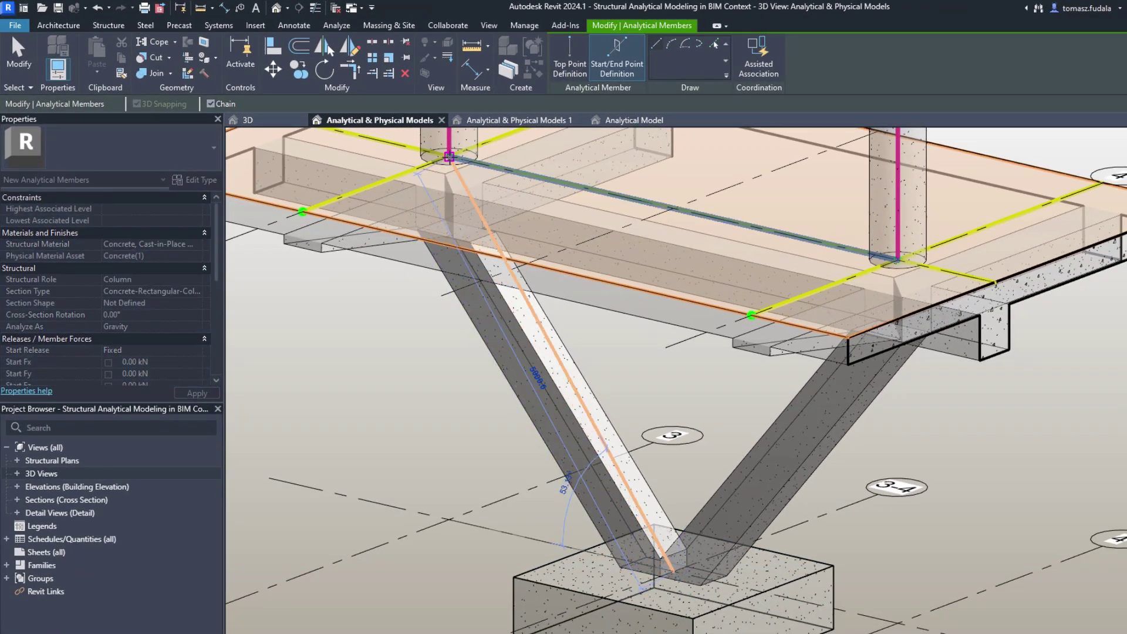
click(449, 157)
click(674, 571)
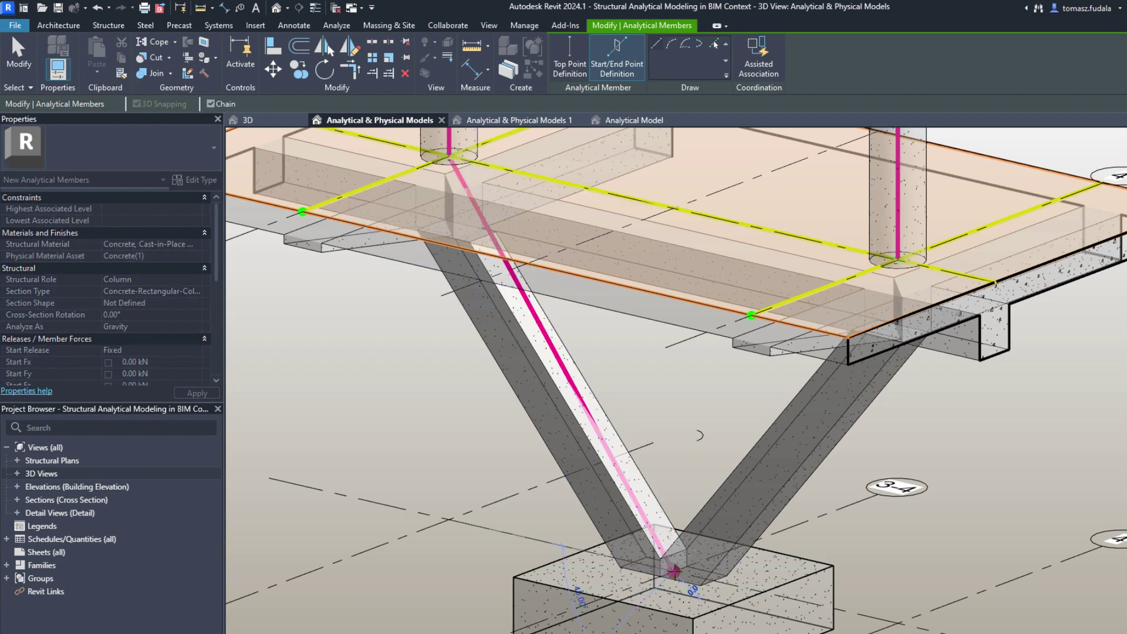
click(897, 259)
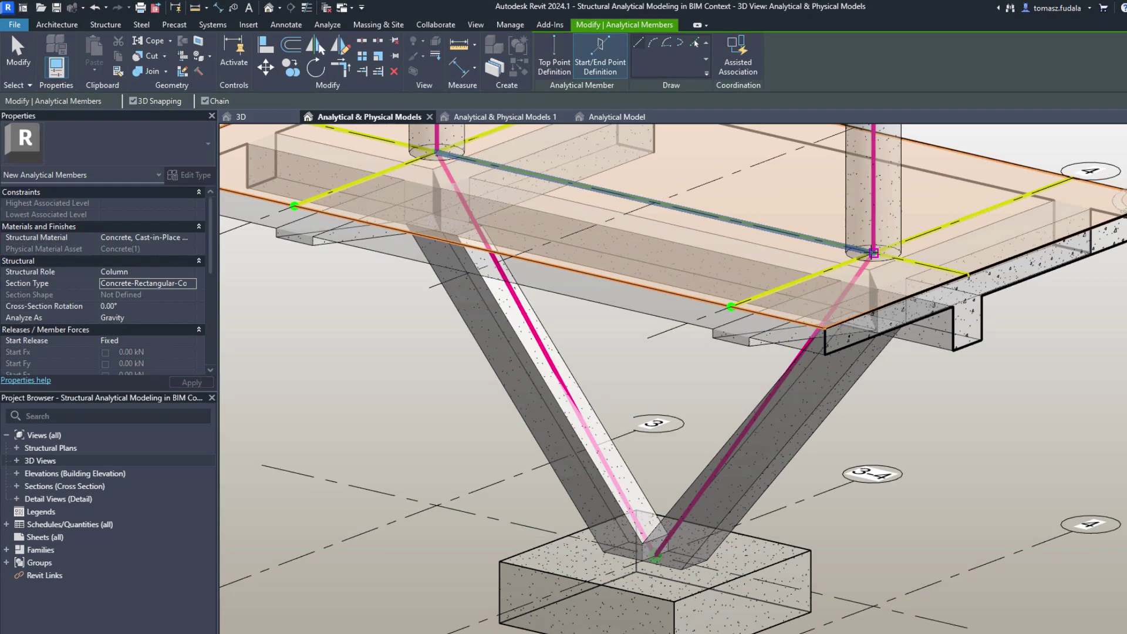
key(Escape)
key(Escape)
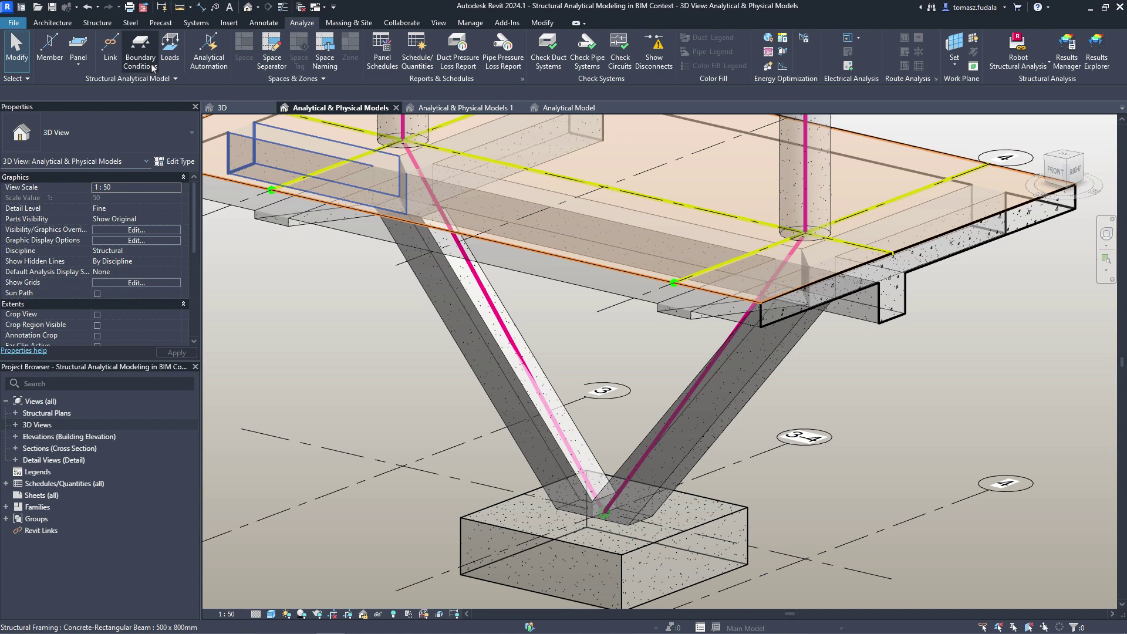
Place a fixed point boundary condition at the shared base node of the two inclined analytical members
click(154, 68)
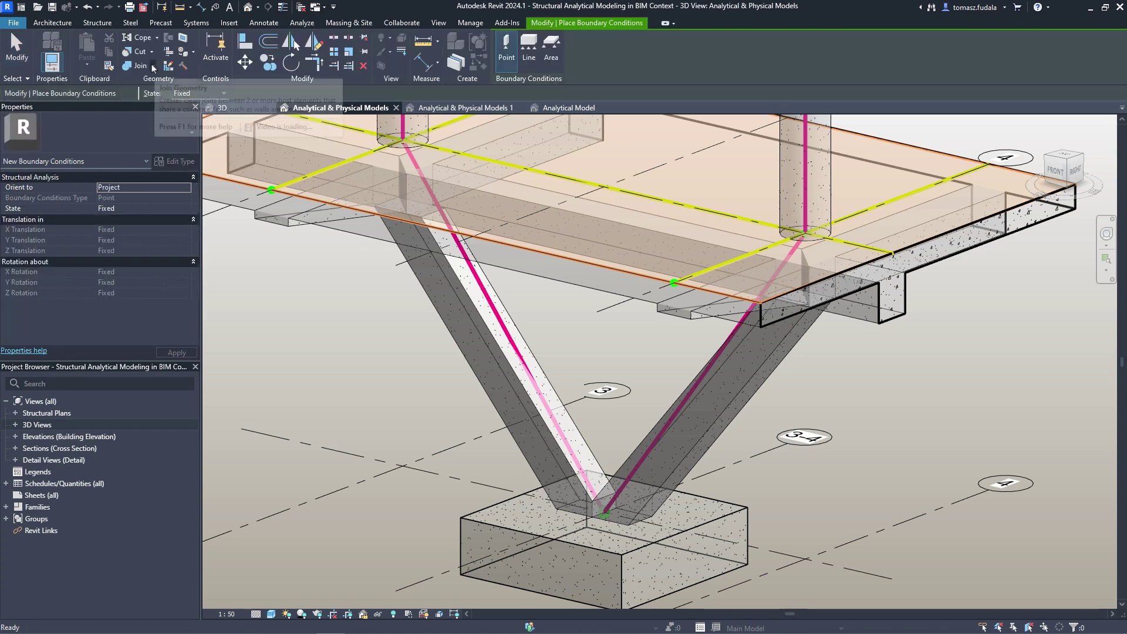
click(616, 521)
key(Escape)
key(Escape)
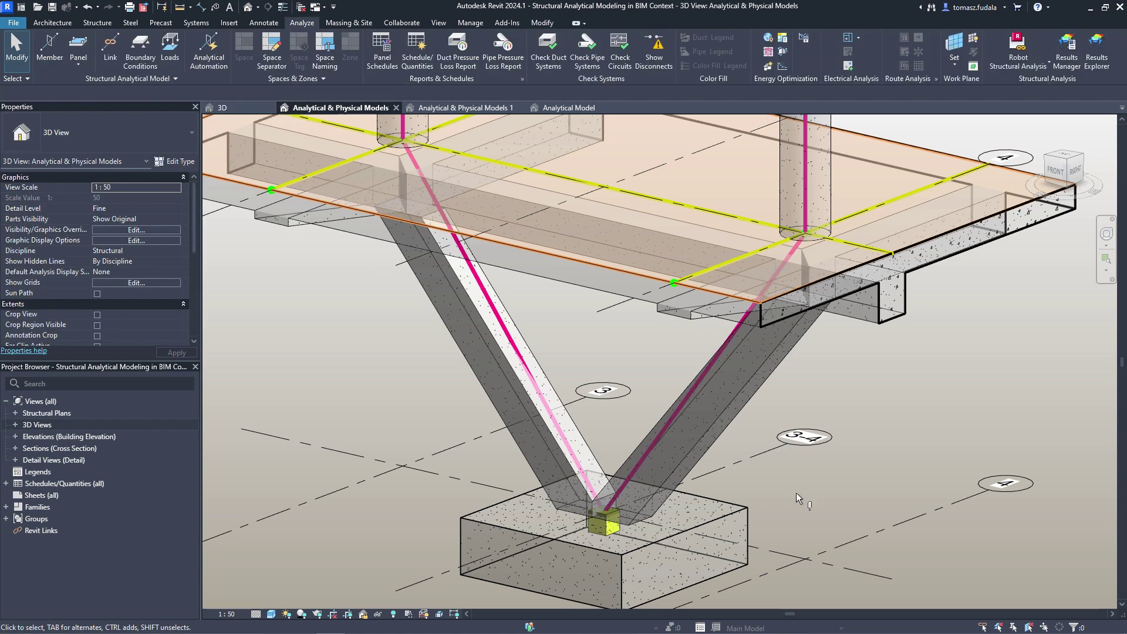
shift+middle_drag(639, 352, 606, 317)
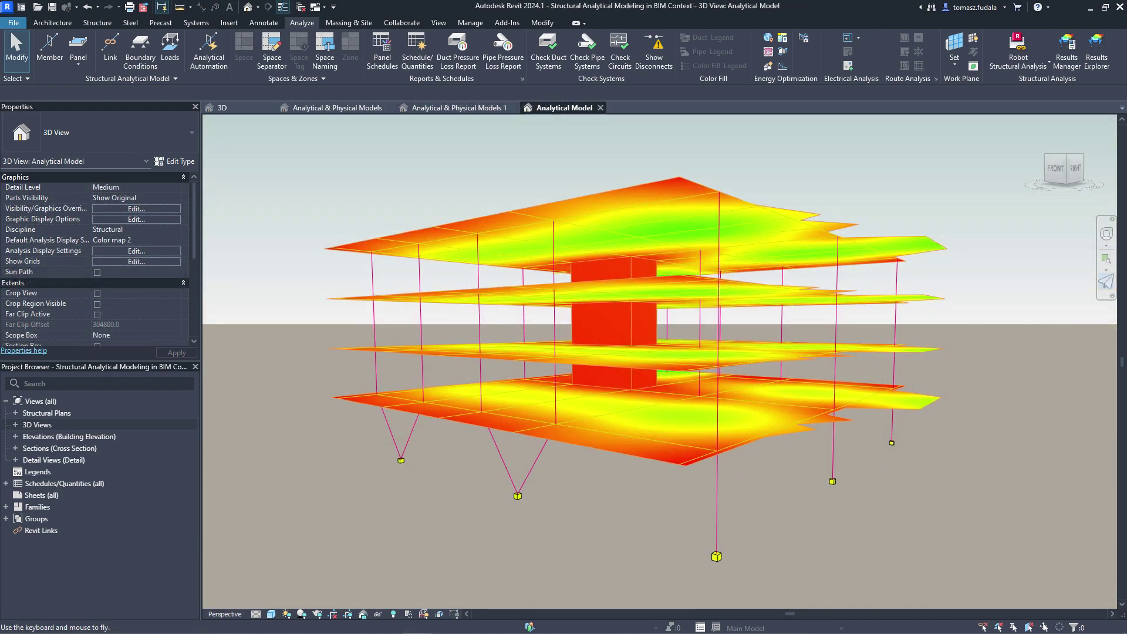
key(w)
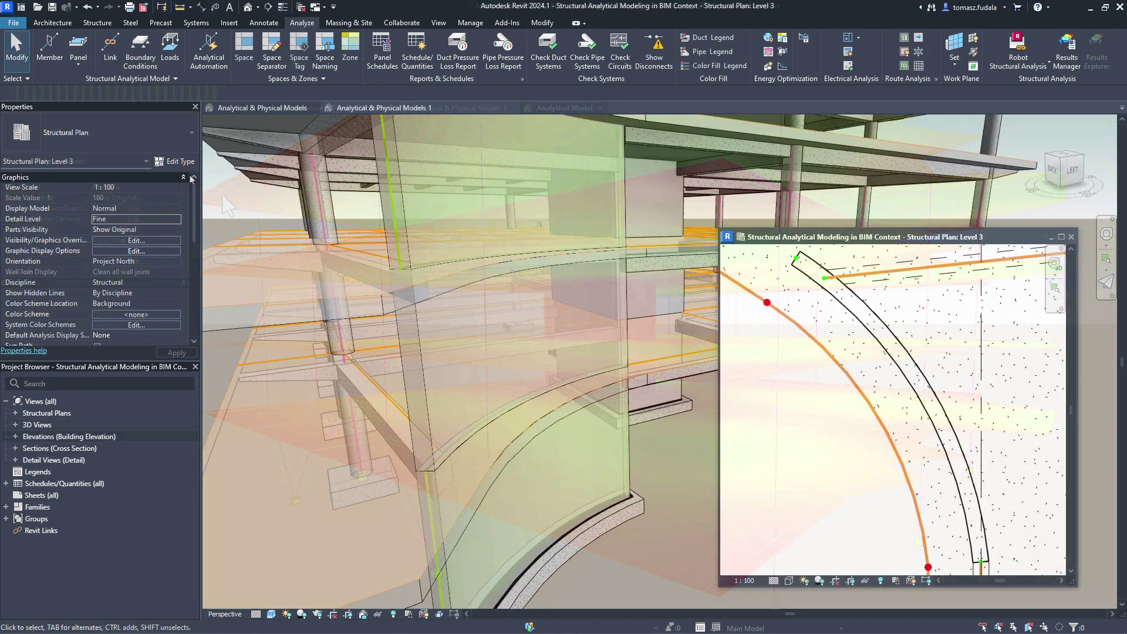
Create a curved analytical panel by extrusion along the curved wall's centerline in the Level 3 structural plan, using assisted association
click(80, 66)
click(90, 108)
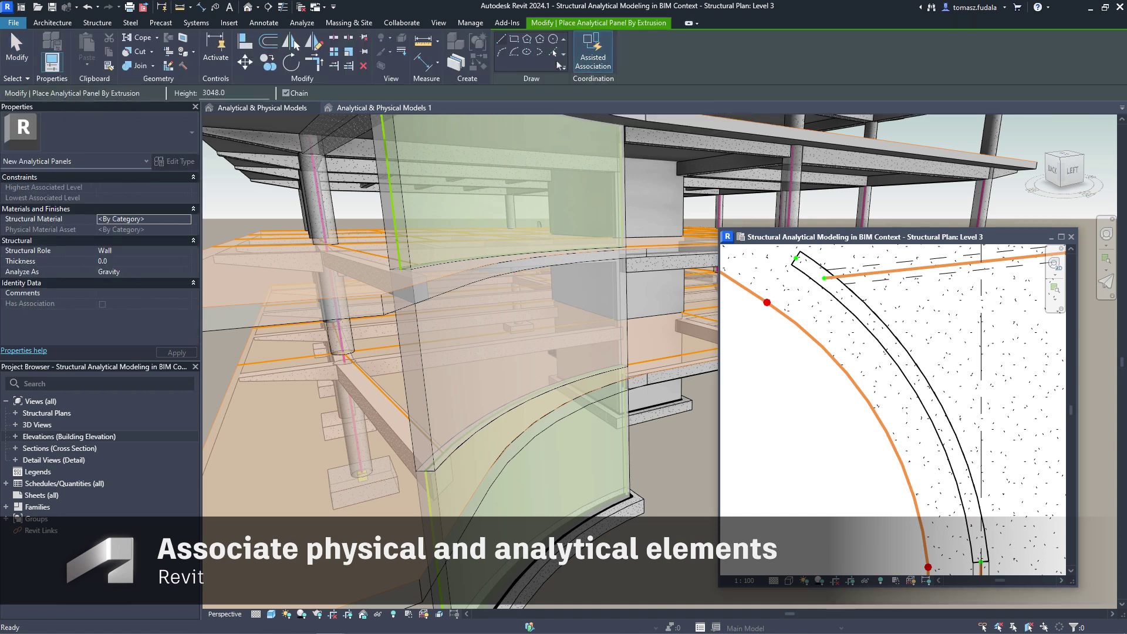
click(794, 257)
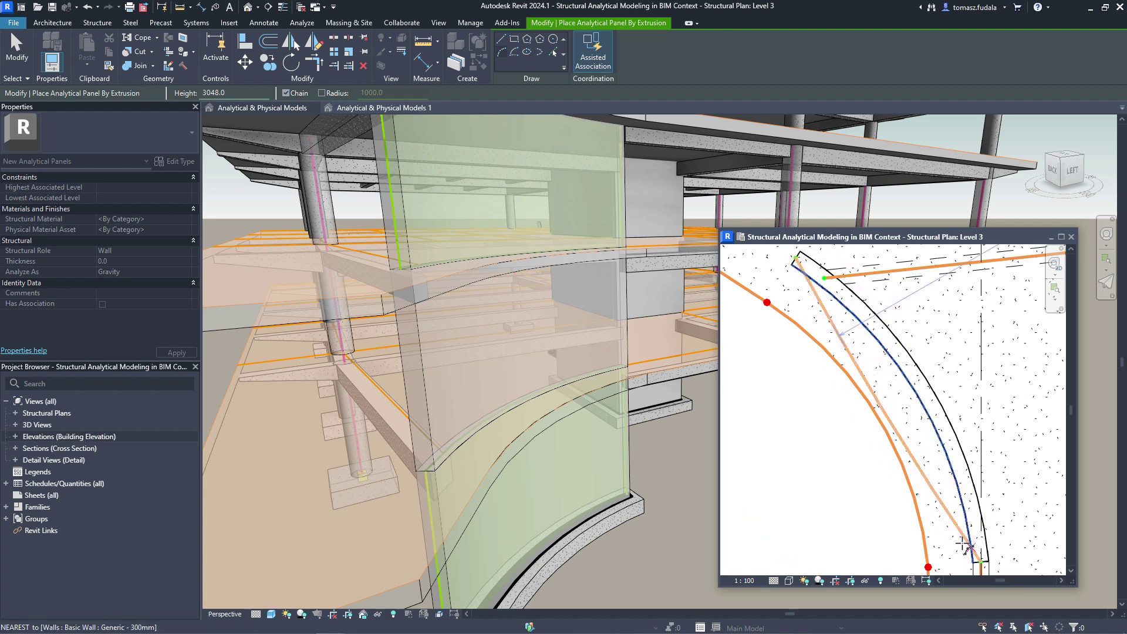
click(970, 552)
click(923, 391)
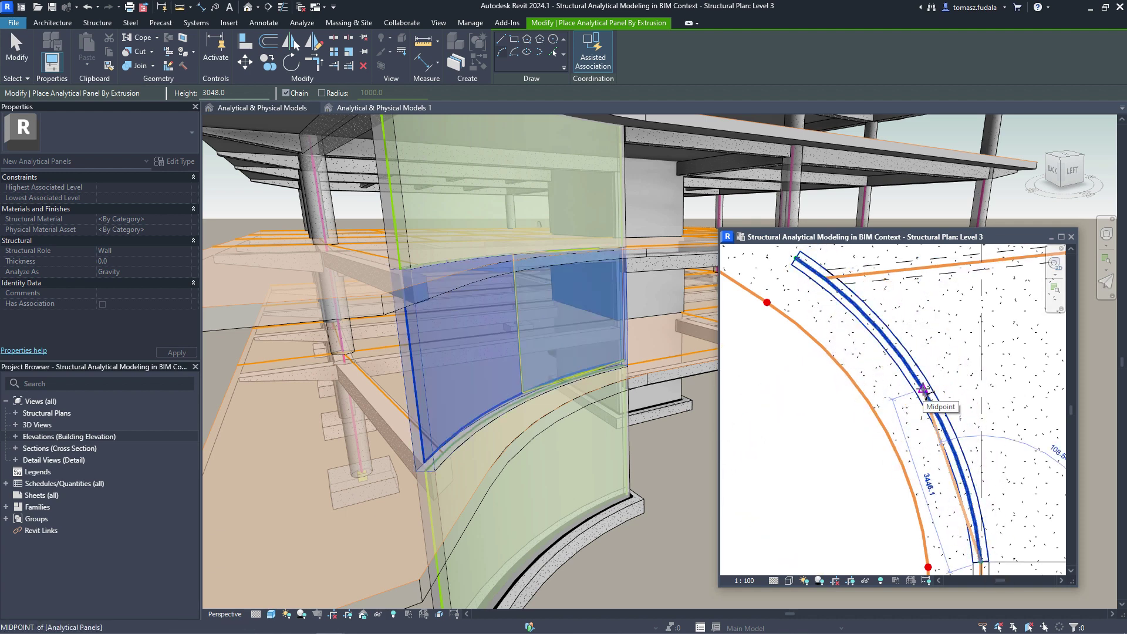
key(Escape)
key(Escape)
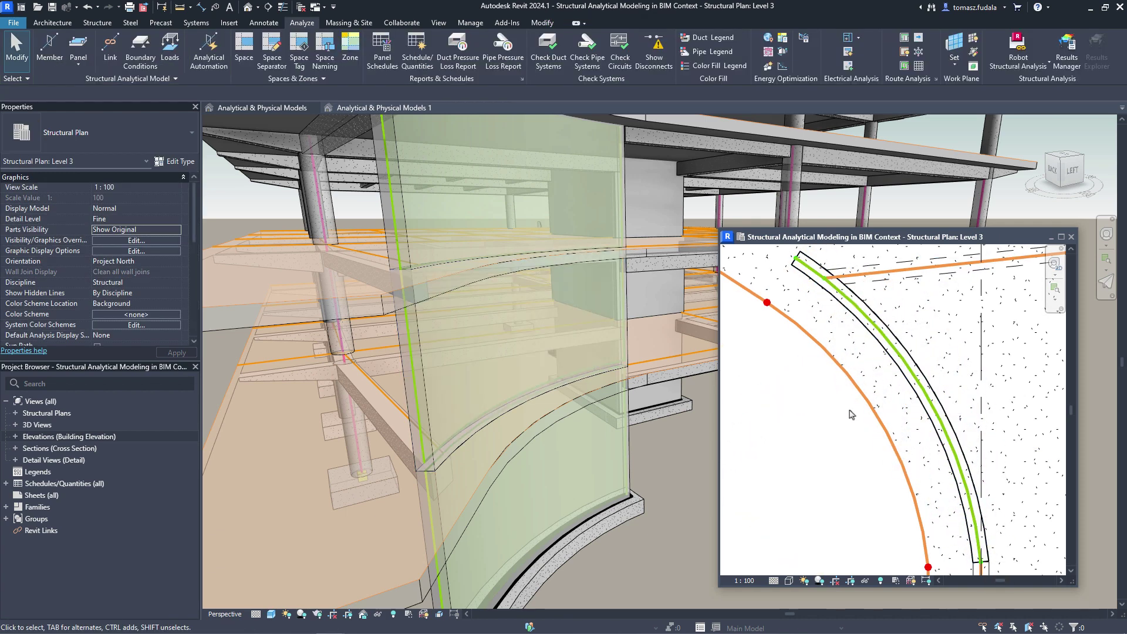
Select the new curved analytical panel and highlight its associated physical element
click(914, 370)
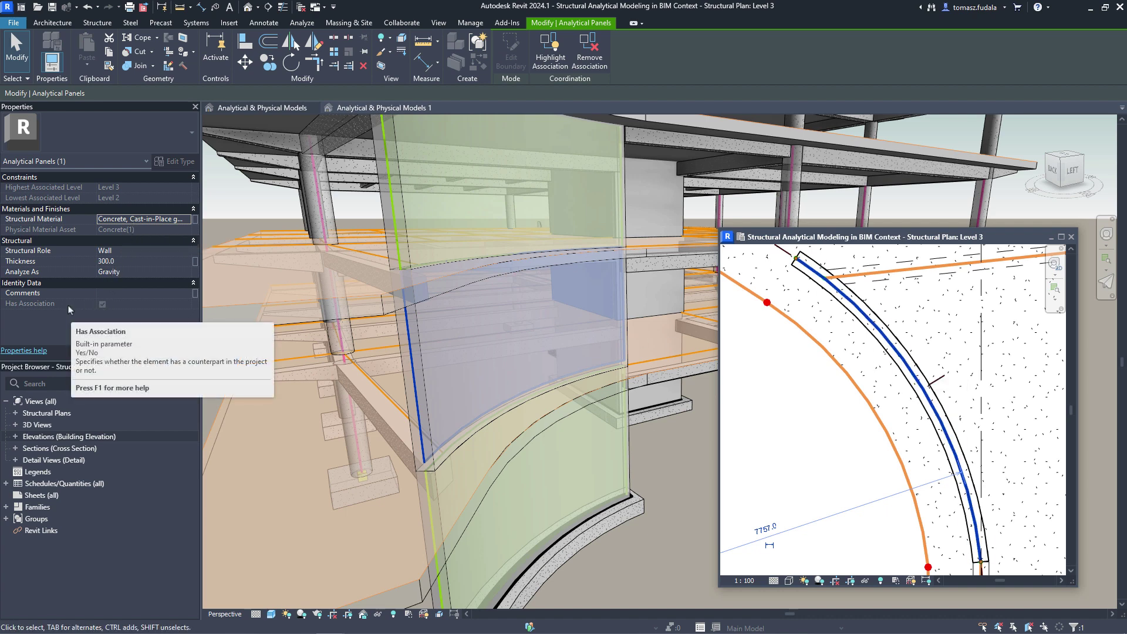
click(552, 64)
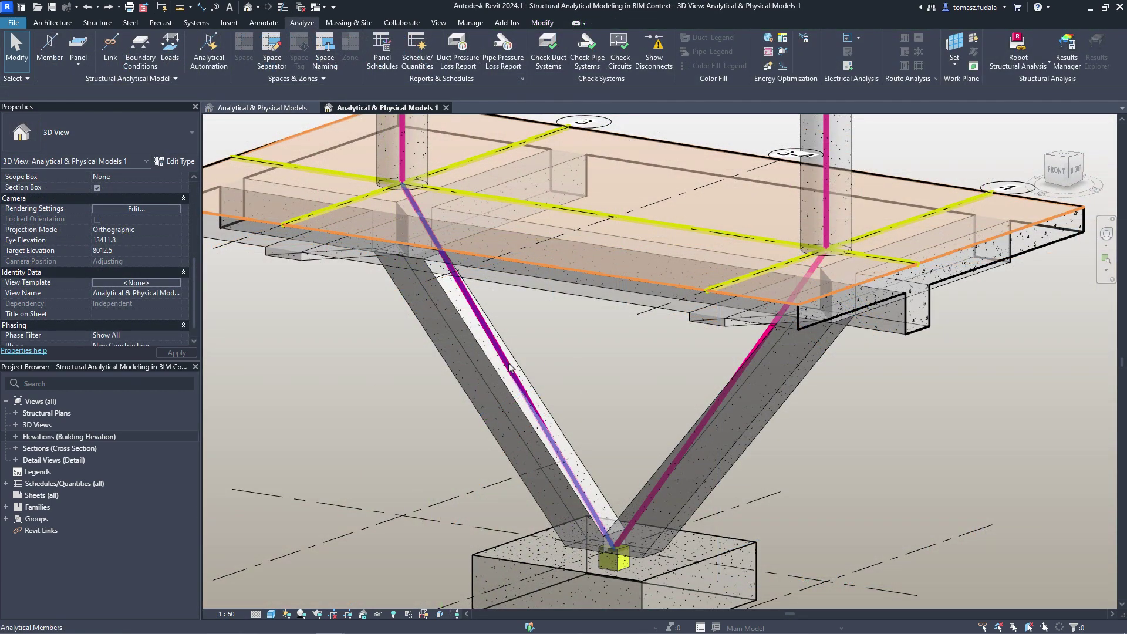
Associate both inclined analytical members with the physical V-shaped column above the footing
click(510, 369)
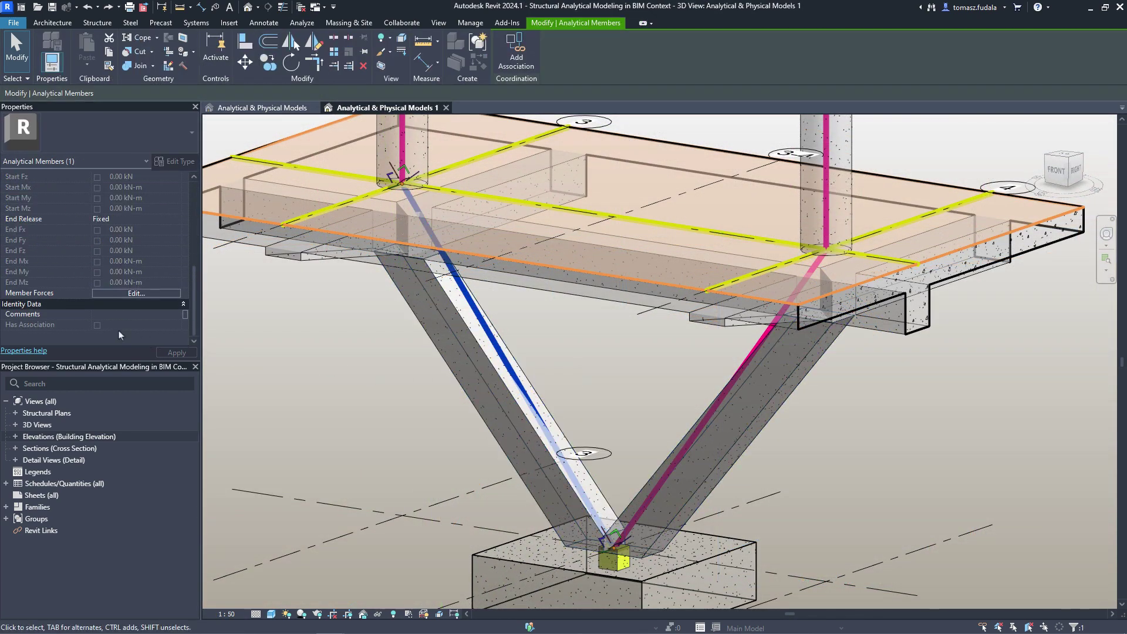
click(508, 54)
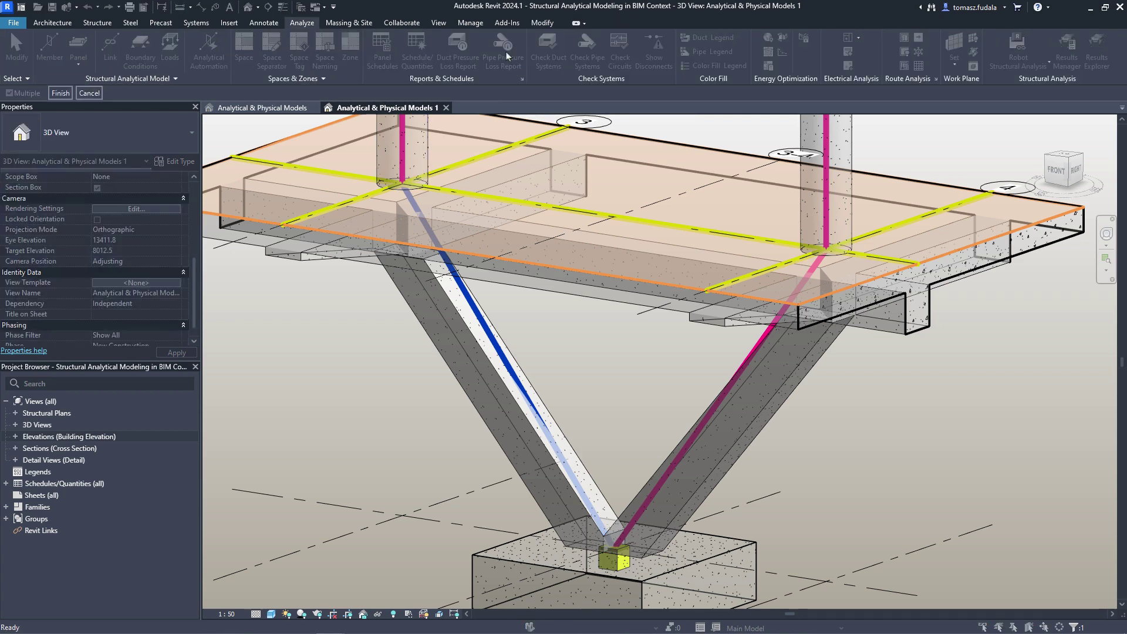
click(724, 394)
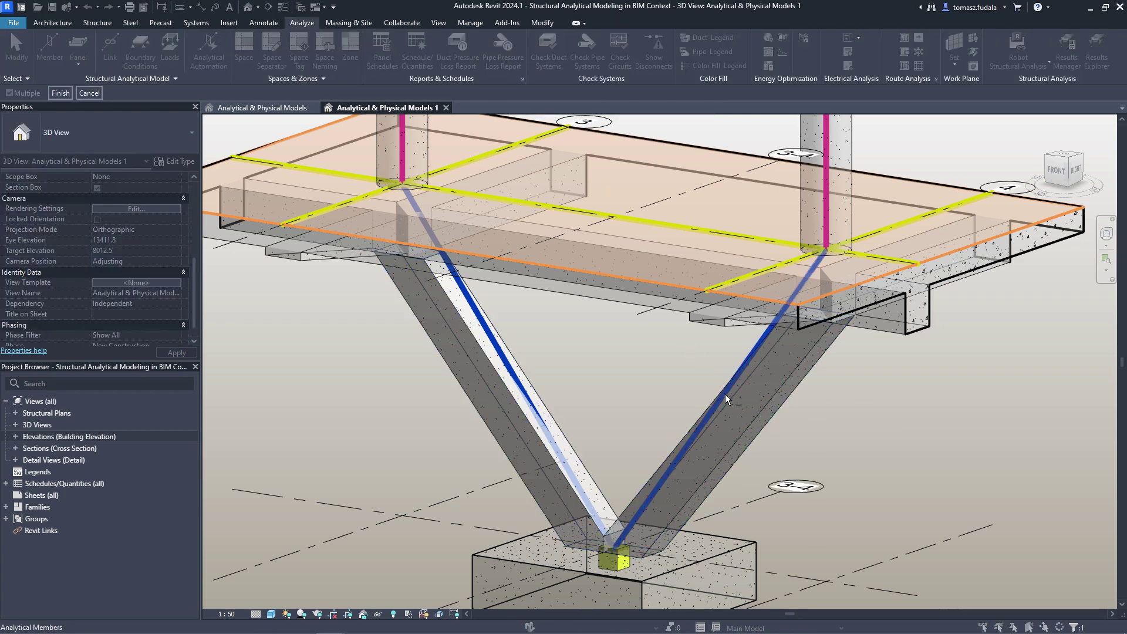
click(757, 437)
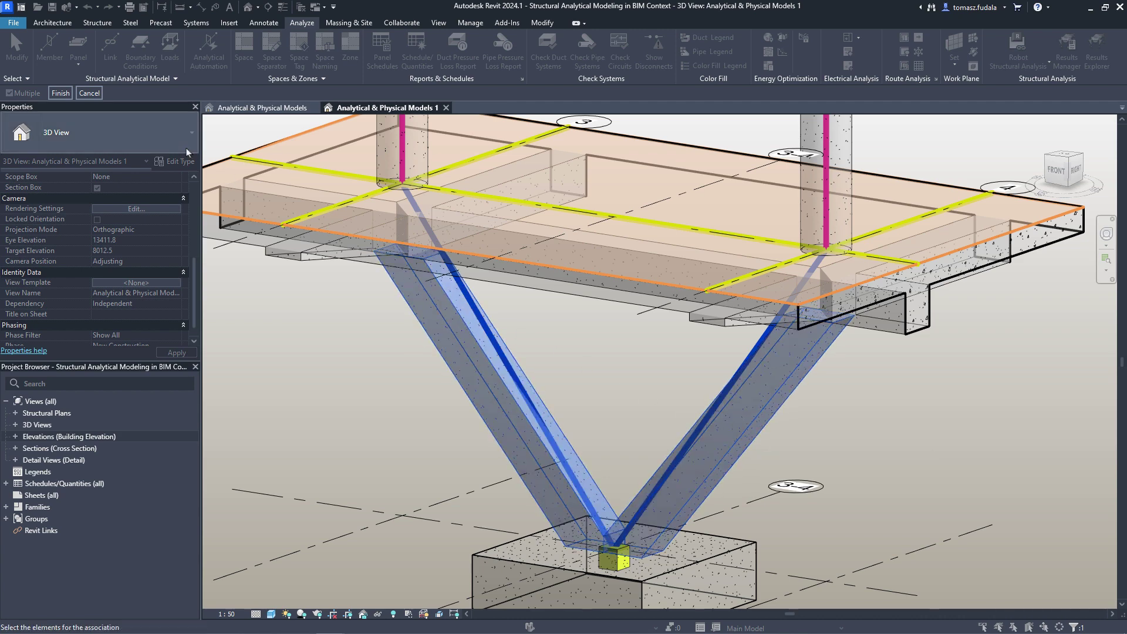
click(61, 93)
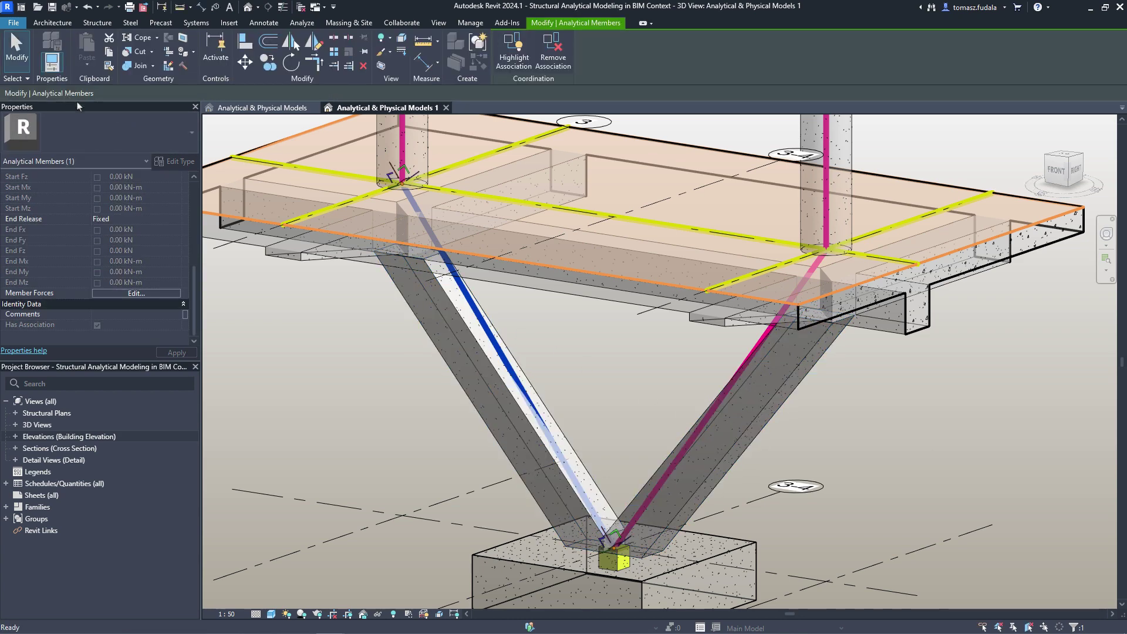
click(345, 327)
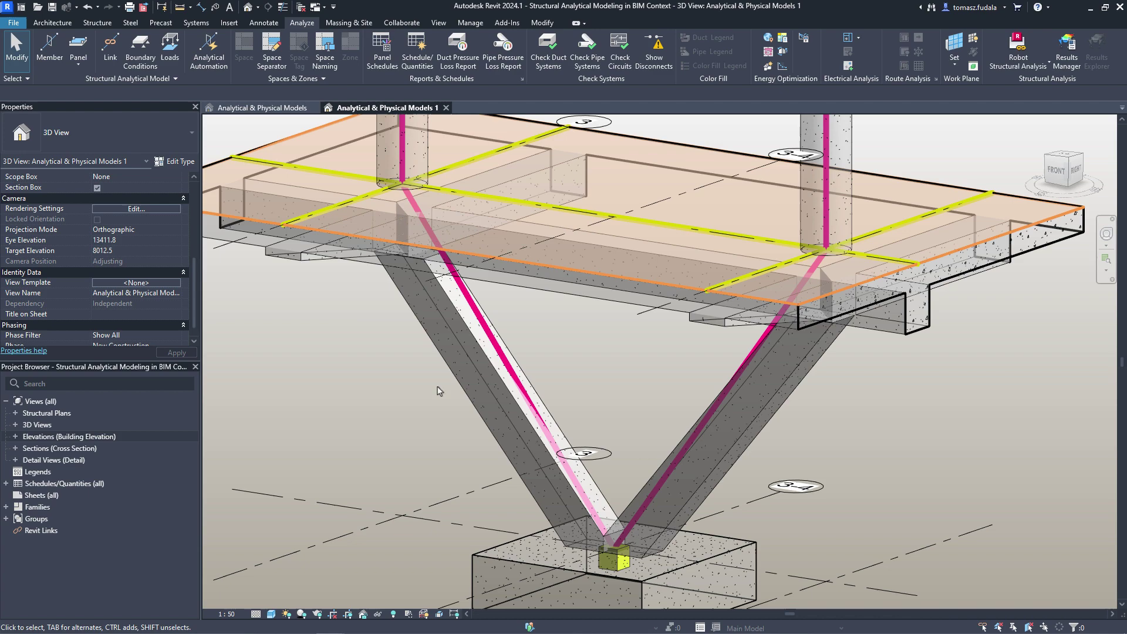
click(499, 425)
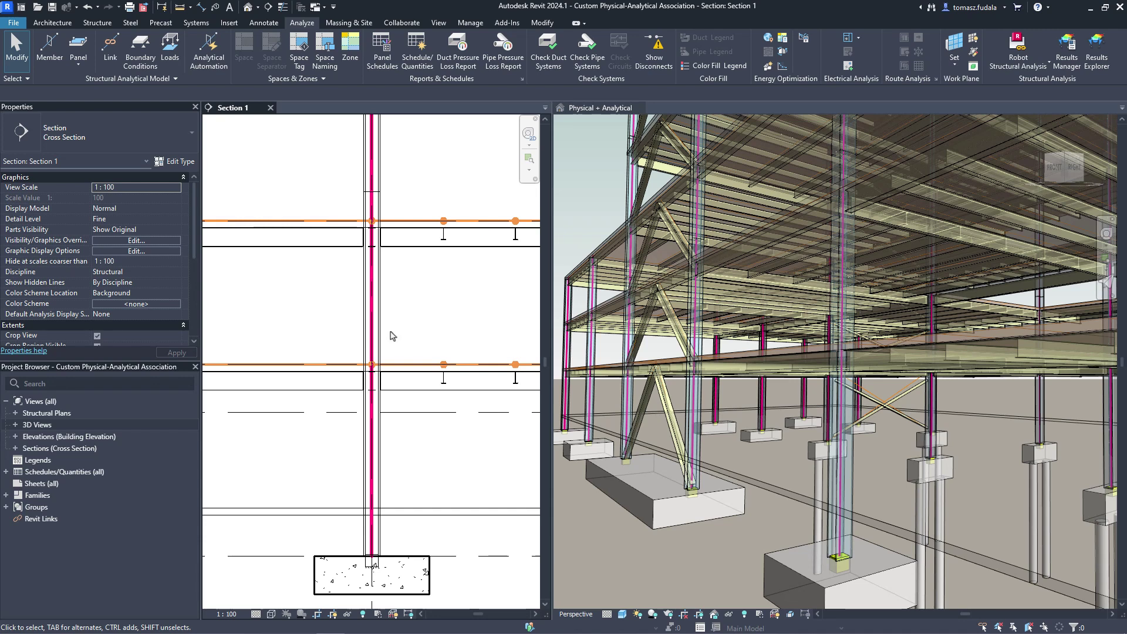
Associate the two stacked analytical column members in Section 1 with the single physical column above the footing, and highlight the association
click(372, 333)
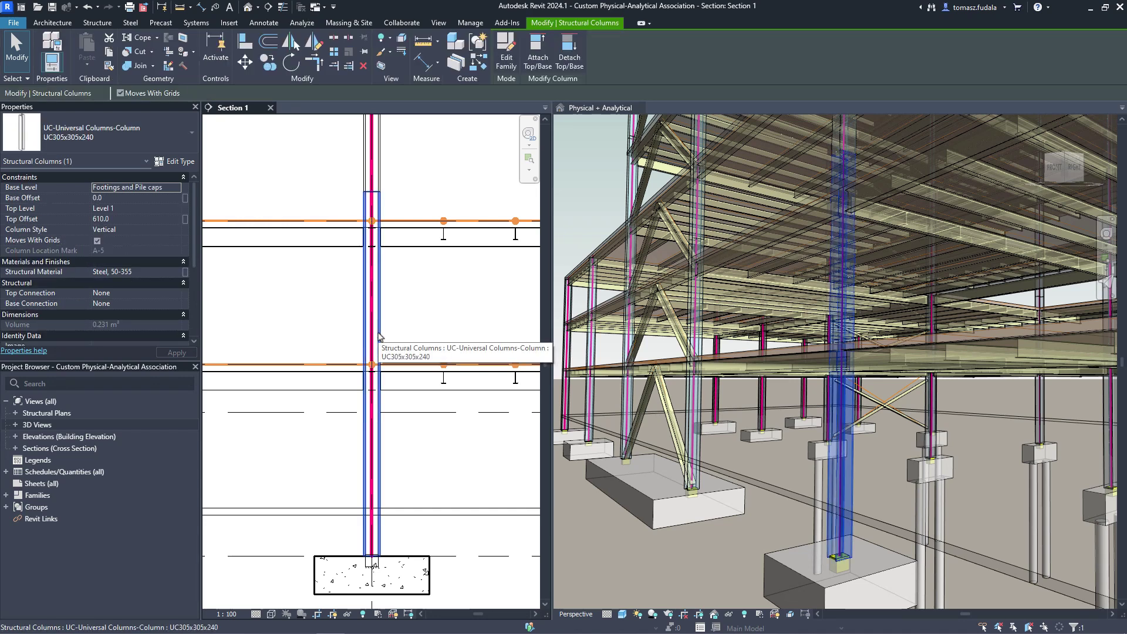
click(415, 332)
click(370, 433)
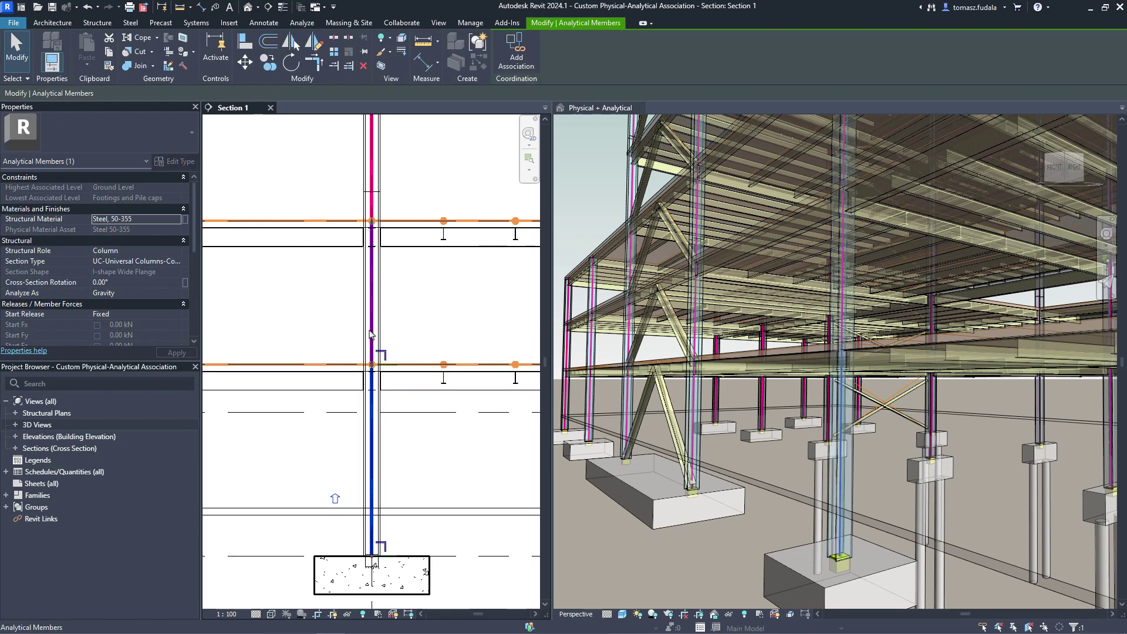
click(517, 50)
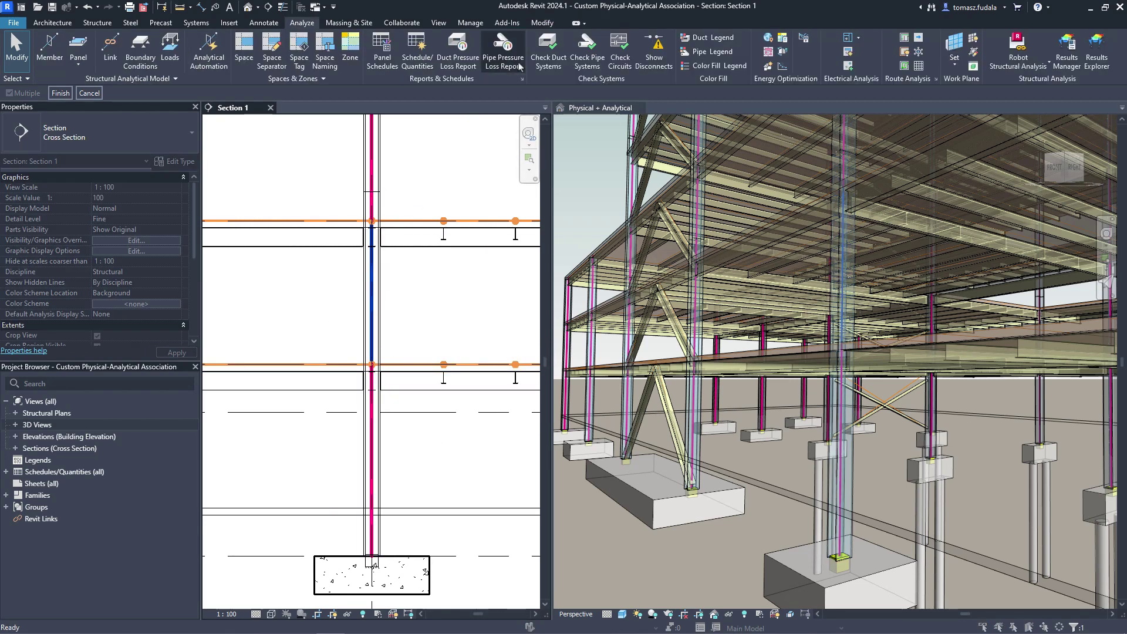
click(371, 455)
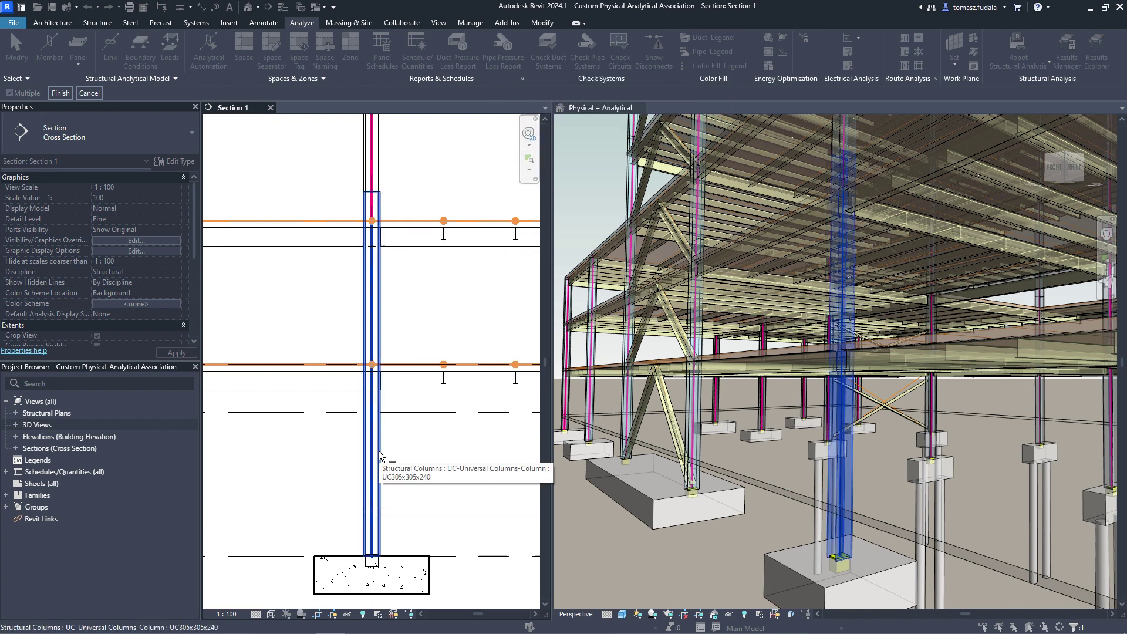
click(379, 455)
click(60, 93)
click(261, 299)
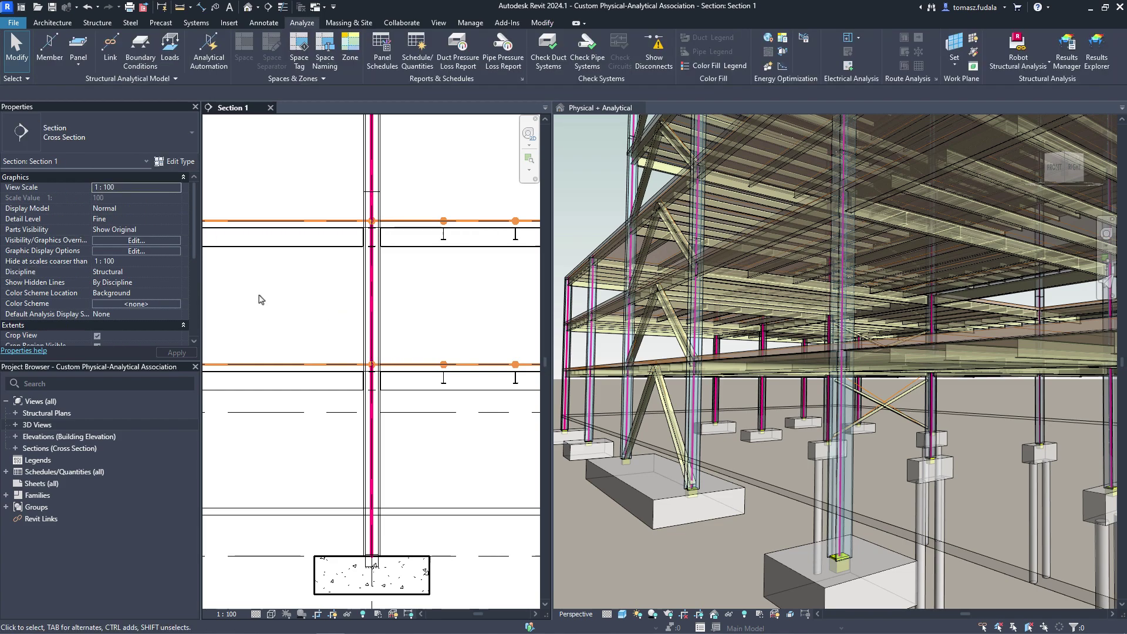
click(364, 318)
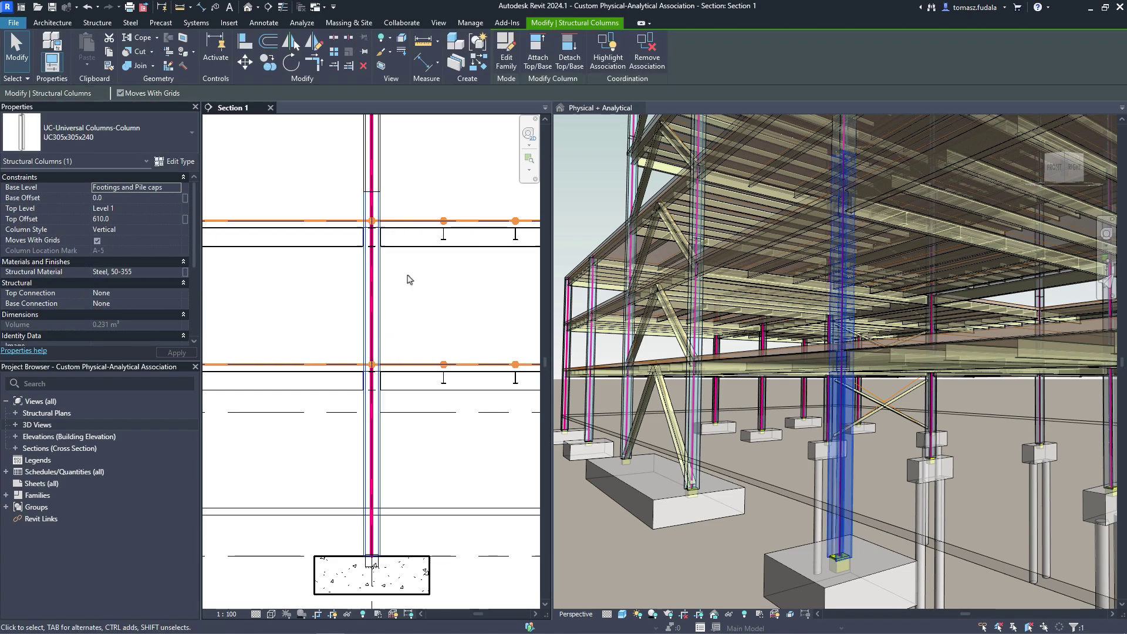
click(608, 56)
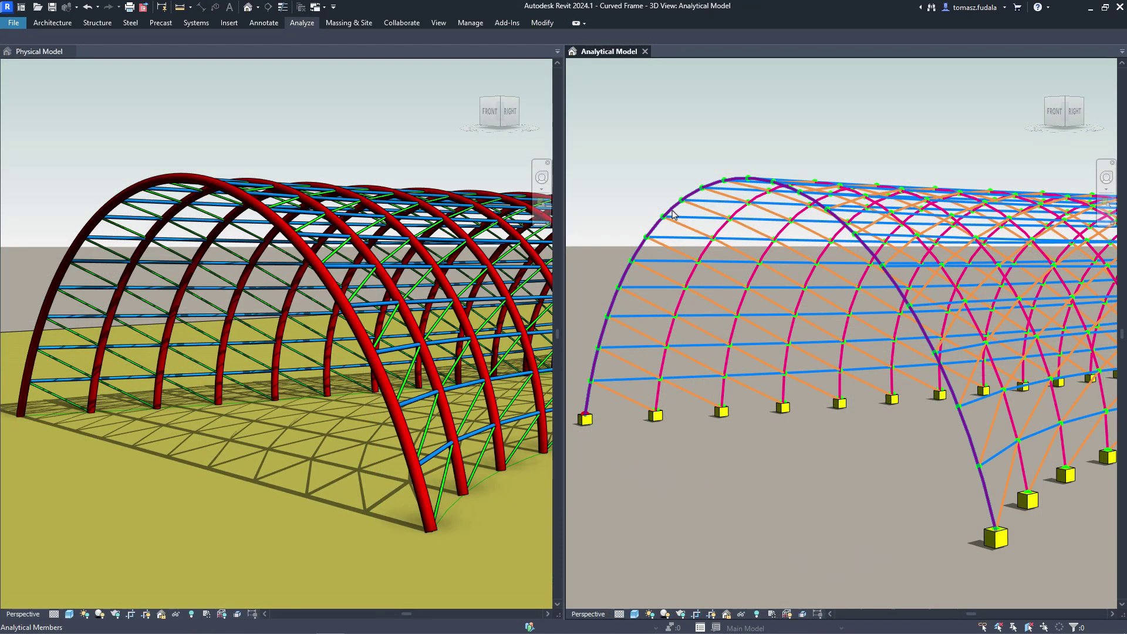
Select the front curved analytical arch of the curved frame to inspect it in the analytical model view
click(725, 187)
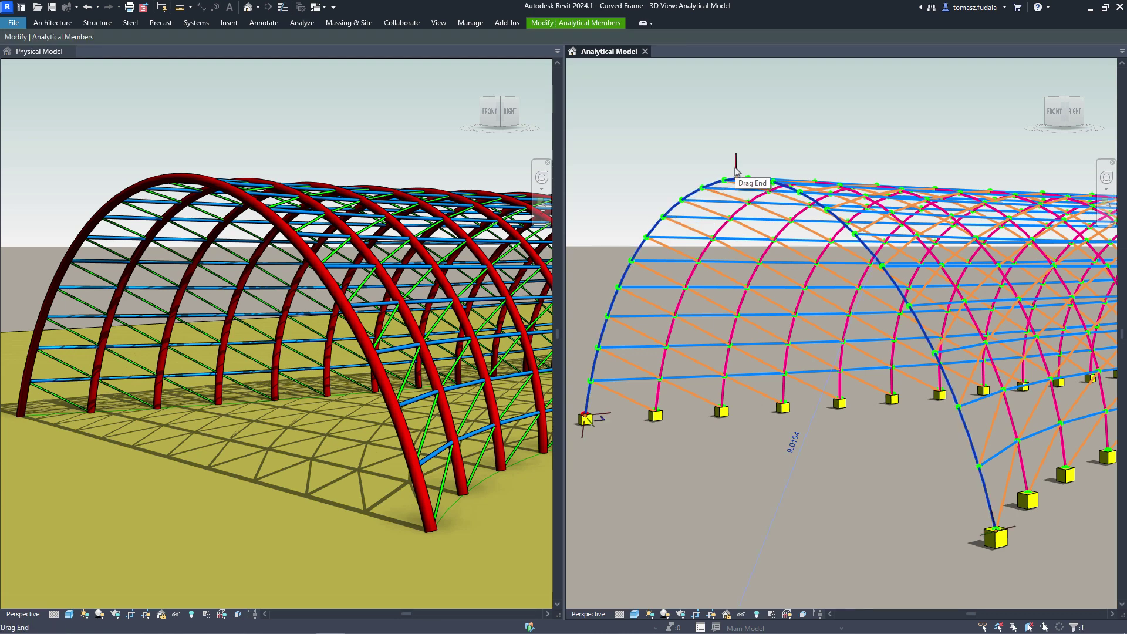
mouse_move(736, 172)
mouse_down()
mouse_move(754, 130)
mouse_move(731, 188)
mouse_move(736, 217)
mouse_move(738, 177)
mouse_up()
click(658, 139)
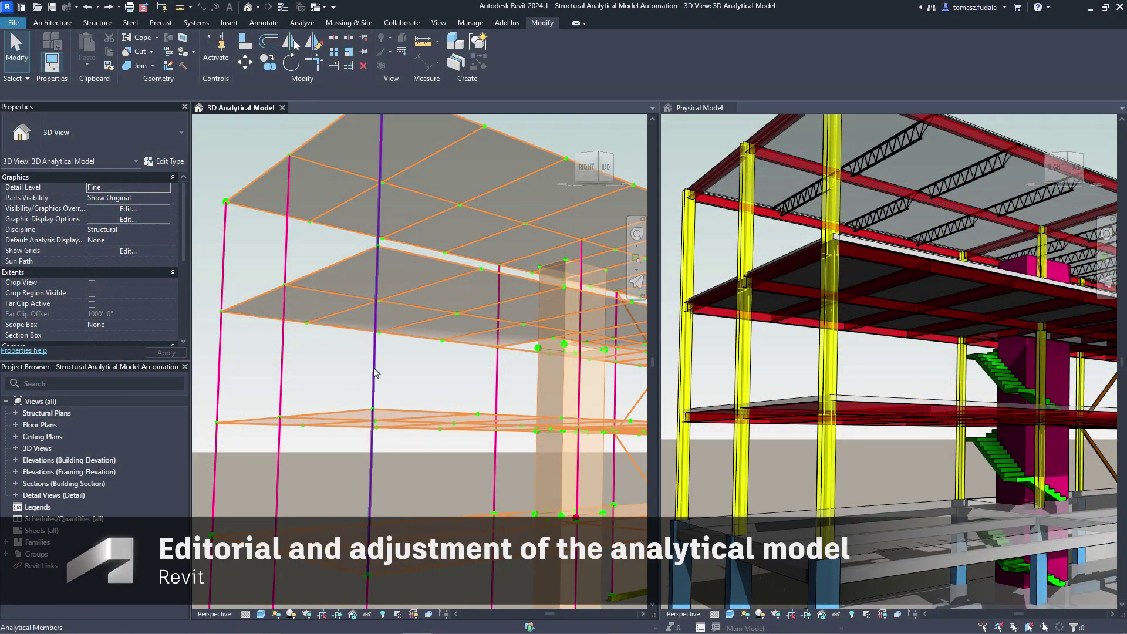
Split the multi-storey corner analytical column at its two intermediate floor levels
click(376, 373)
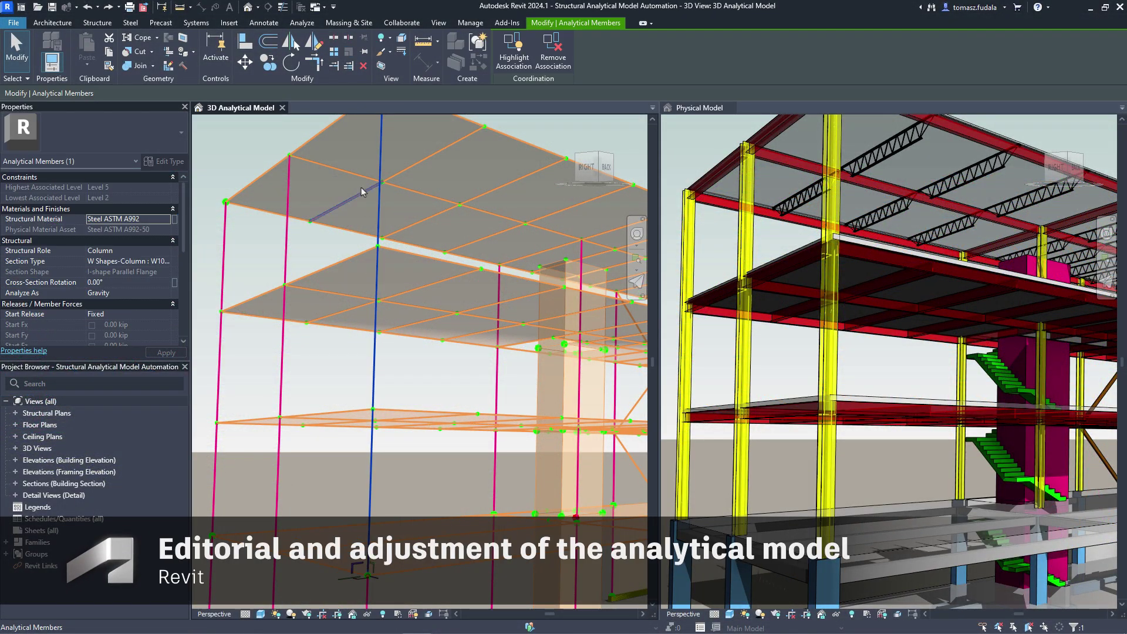
click(334, 38)
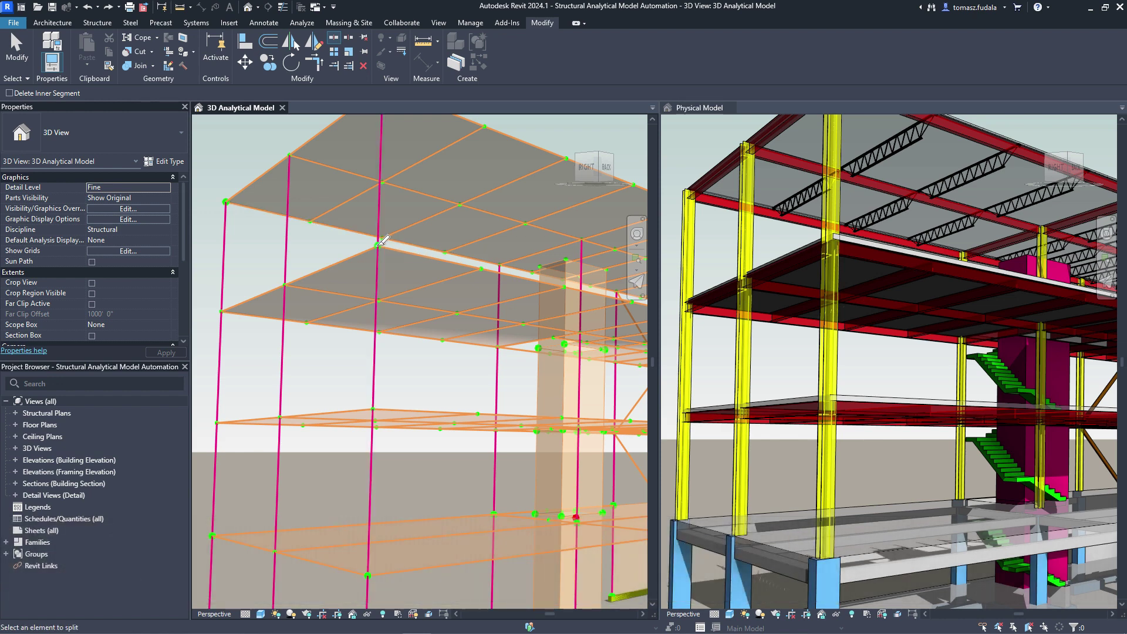
click(374, 407)
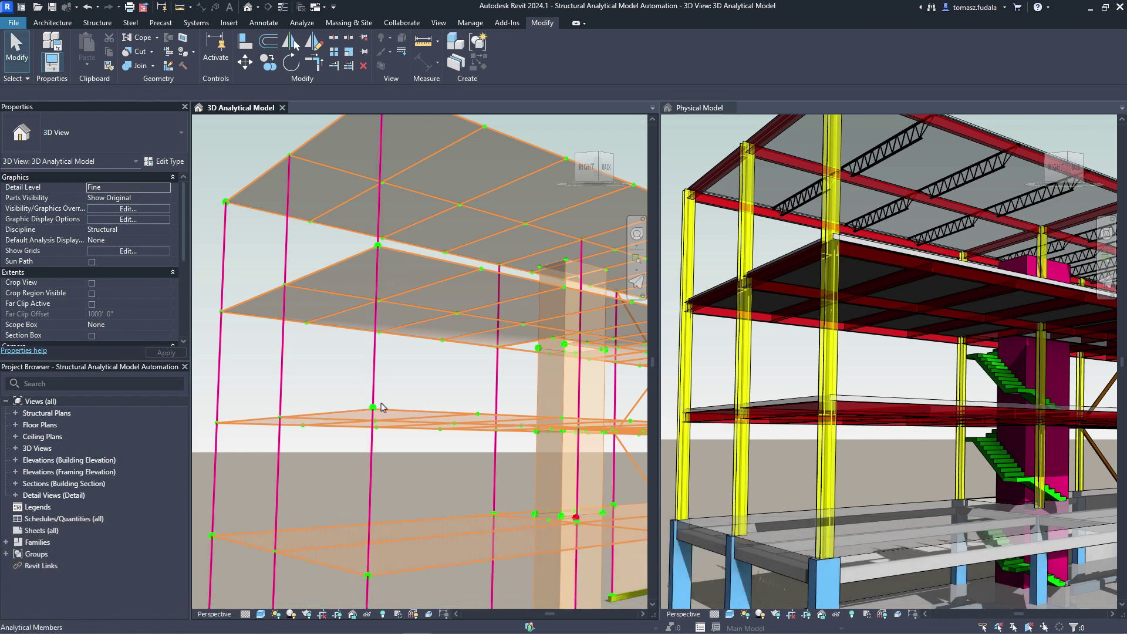
Inspect the lowest split analytical column segment and compare it with the corresponding continuous column in the physical model
click(374, 382)
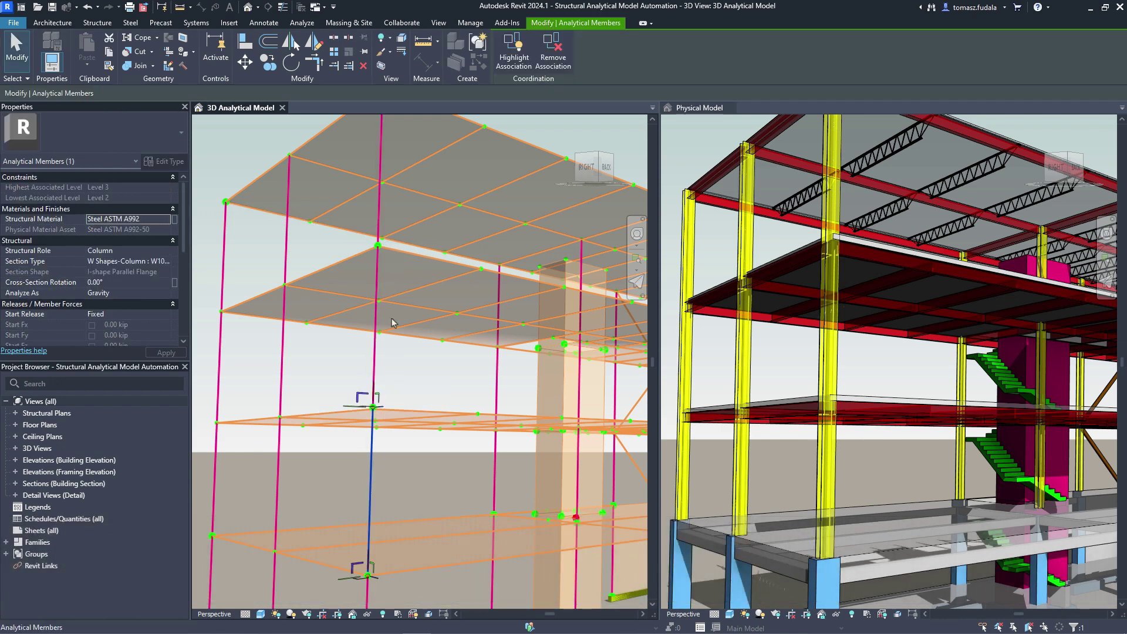
click(564, 131)
click(814, 225)
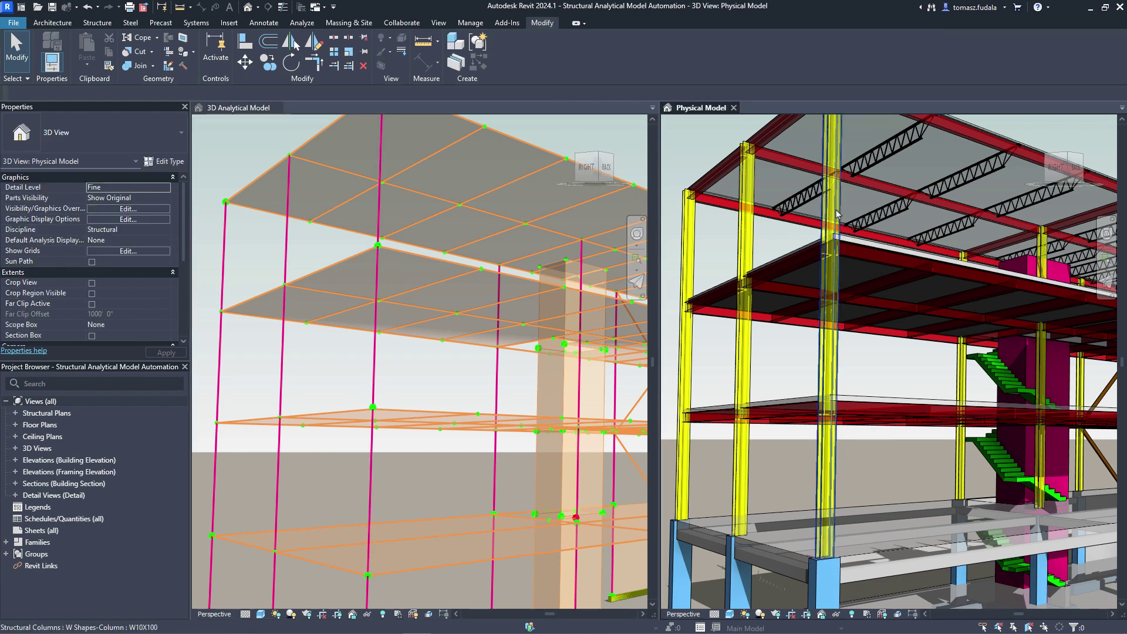
click(829, 226)
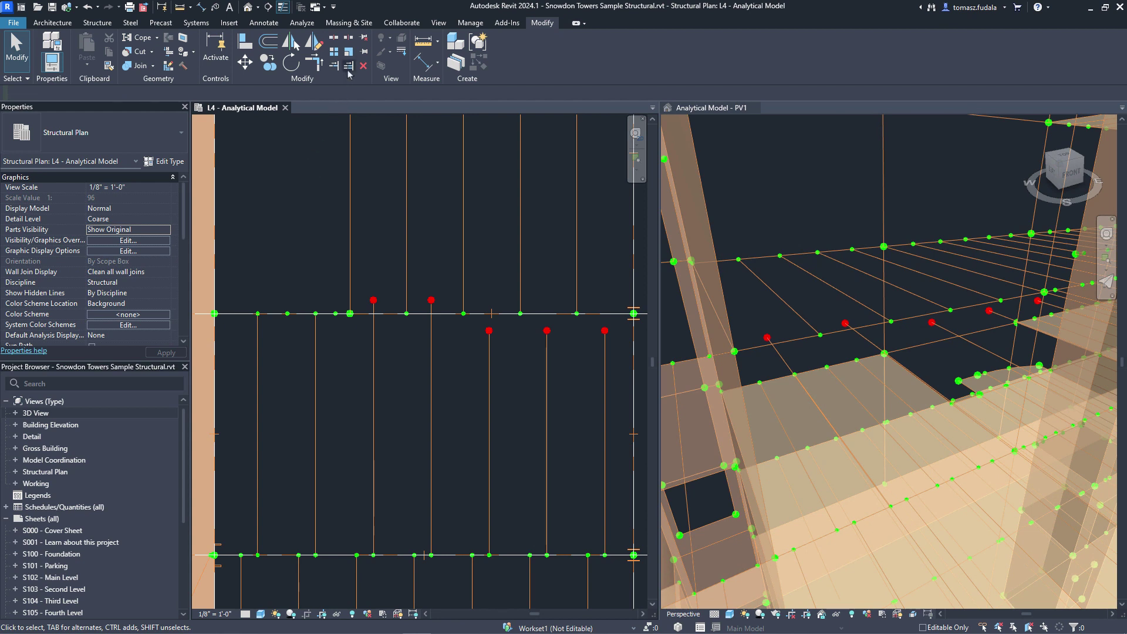
Extend the short unconnected analytical members in the L4 plan to the crossing beam line with Trim/Extend Multiple Elements
click(348, 70)
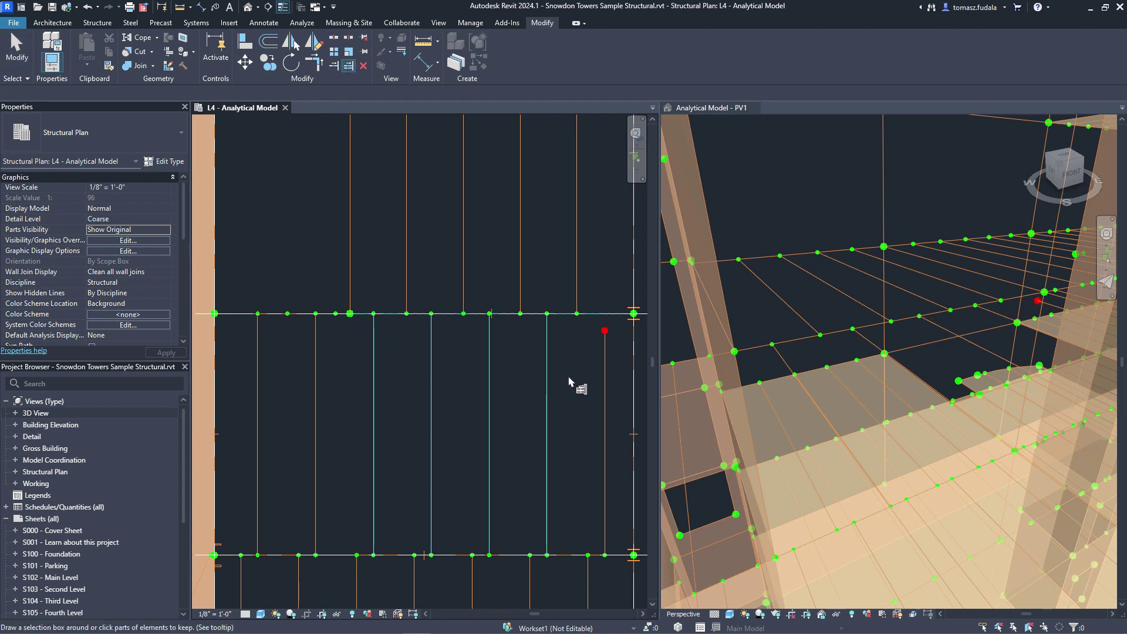
key(Escape)
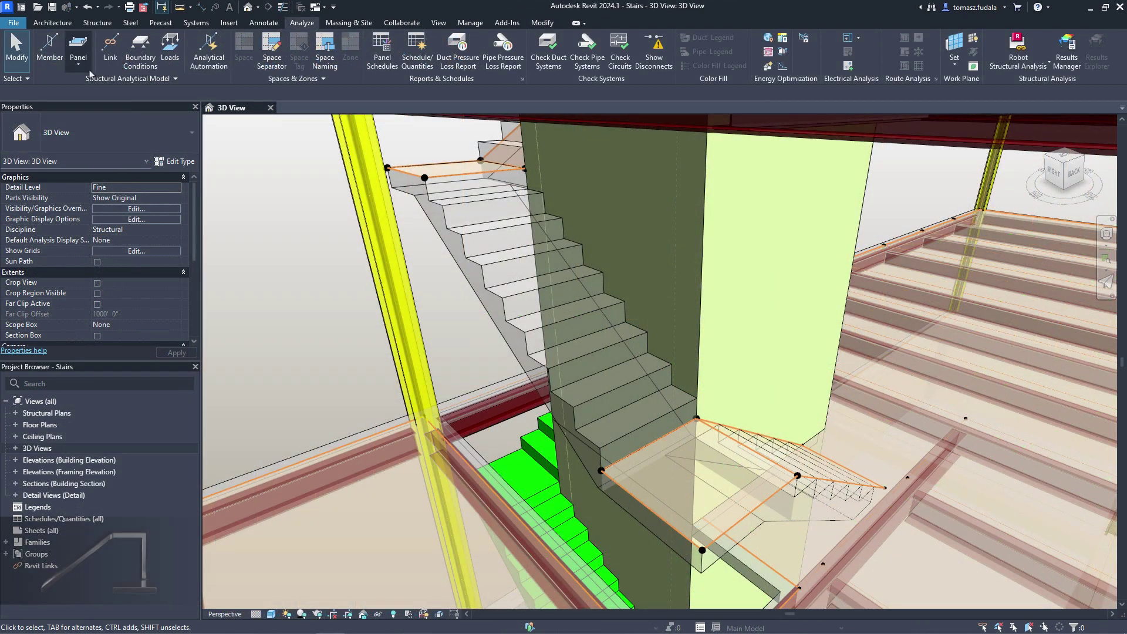
Create a rectangular analytical panel along the sloping stair flight, spanning from the upper landing corner to the lower landing corner
click(78, 64)
click(87, 88)
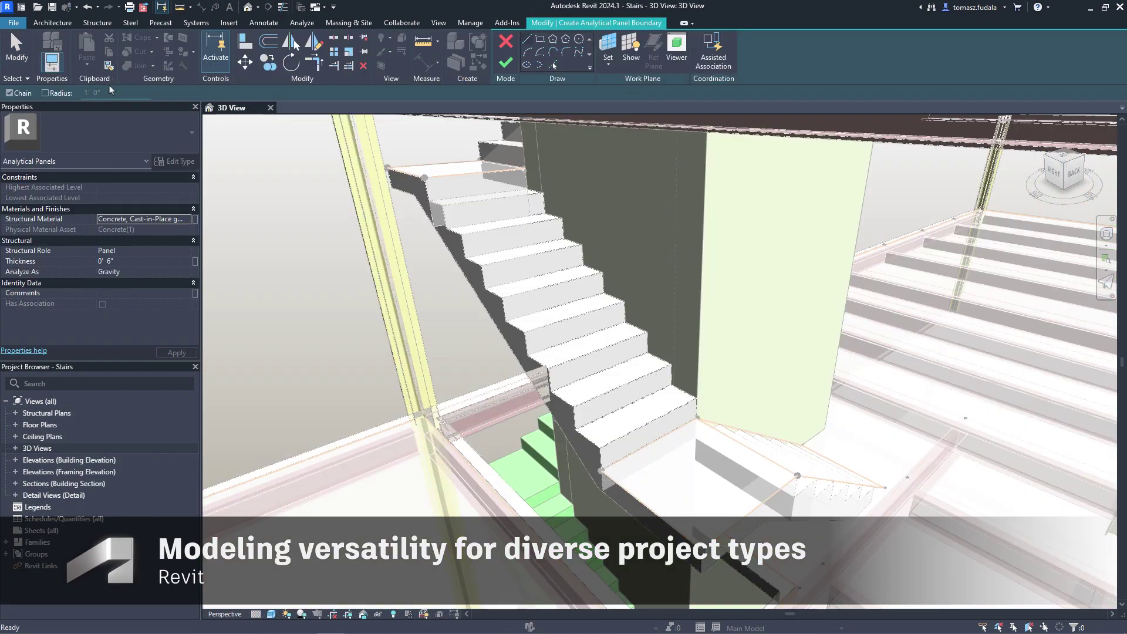
click(539, 41)
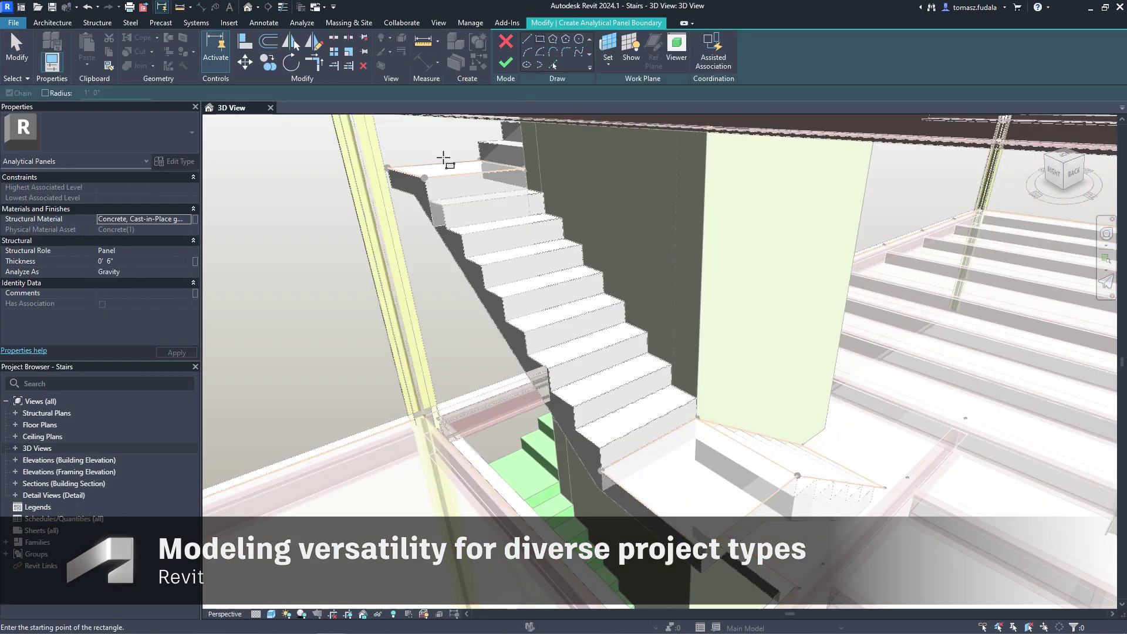
click(425, 177)
click(698, 416)
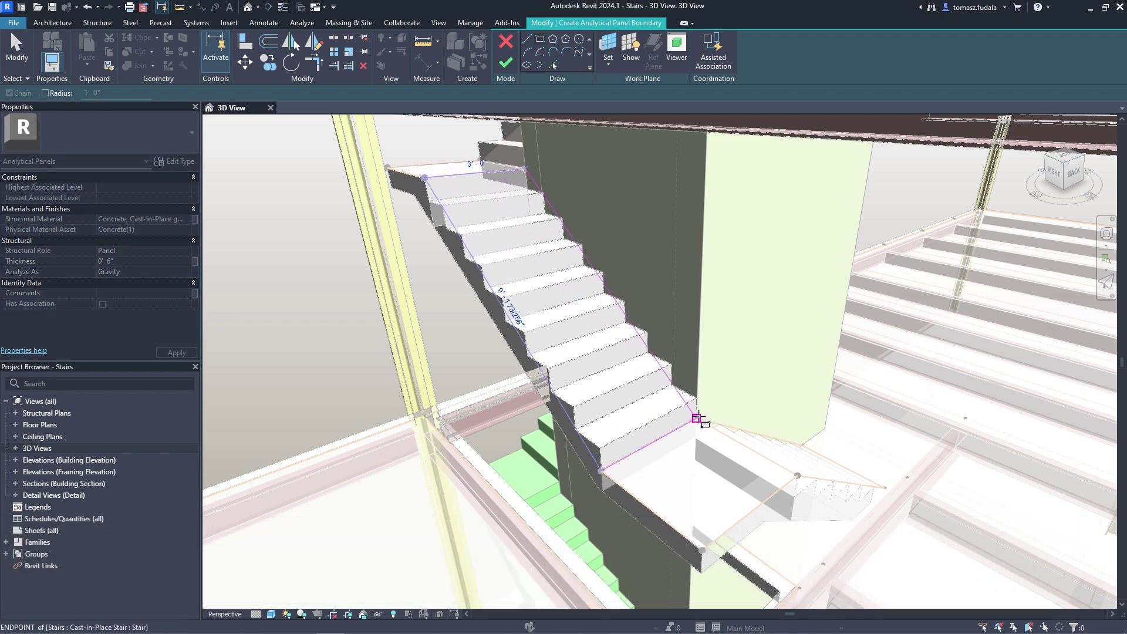
click(506, 64)
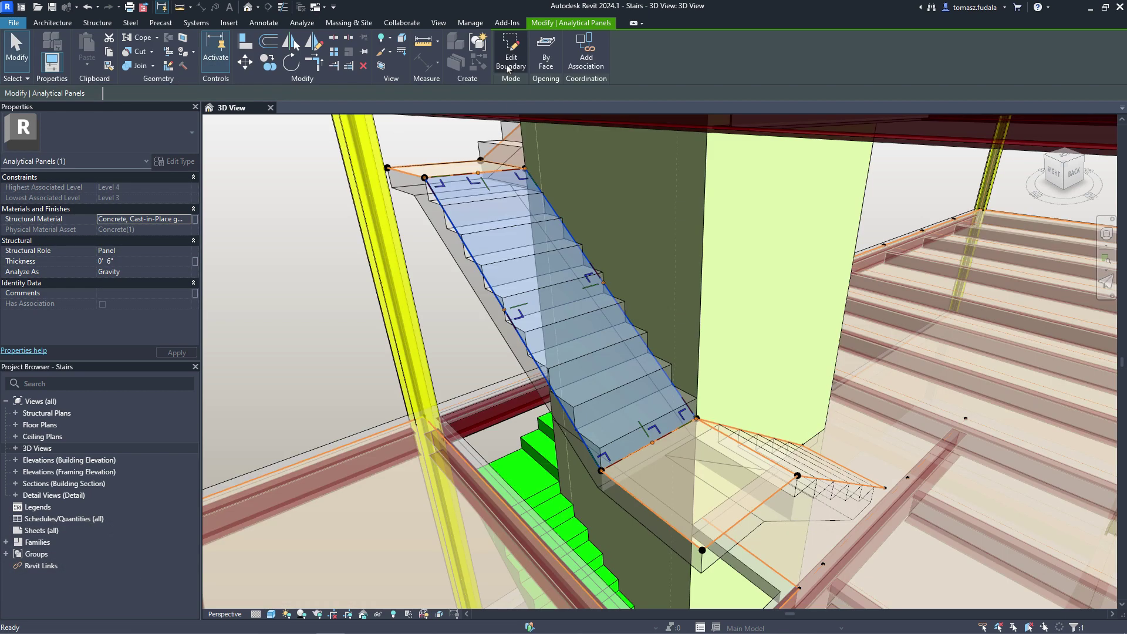
key(Escape)
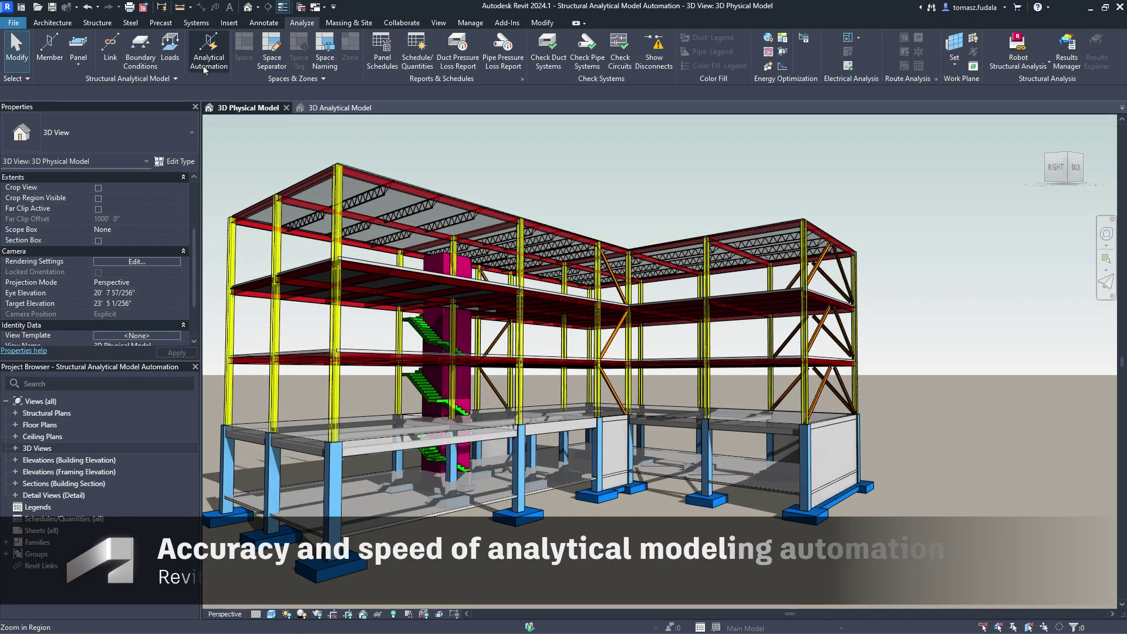
Set up the Physical to Analytical for Buildings automation with the whole building selected and a nearest-level tolerance of 1
click(206, 65)
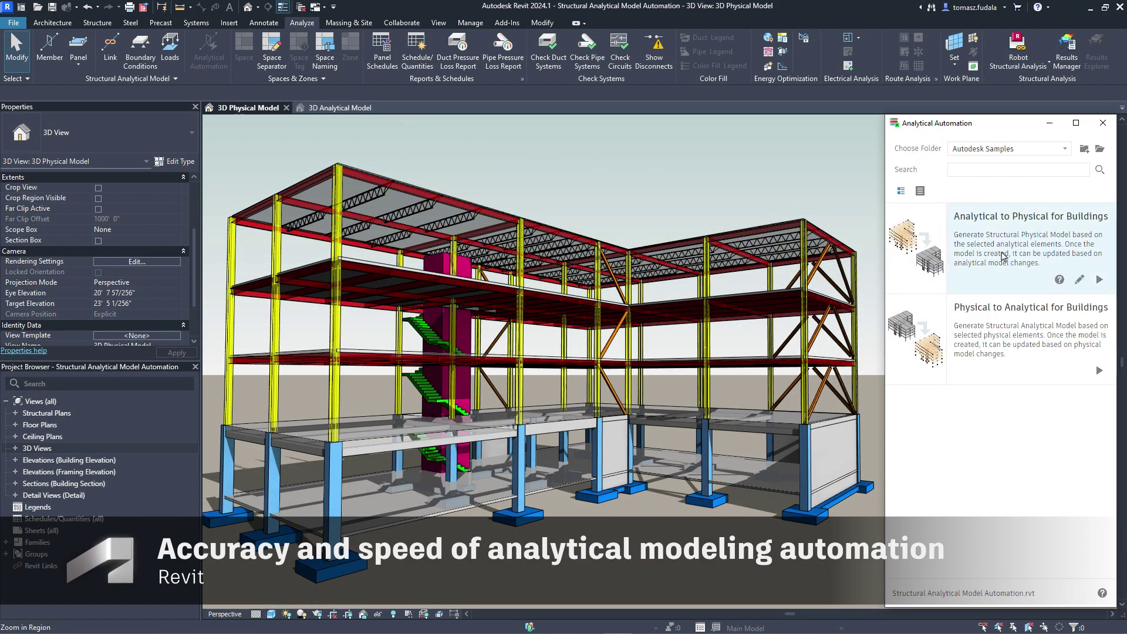
click(997, 333)
click(1087, 280)
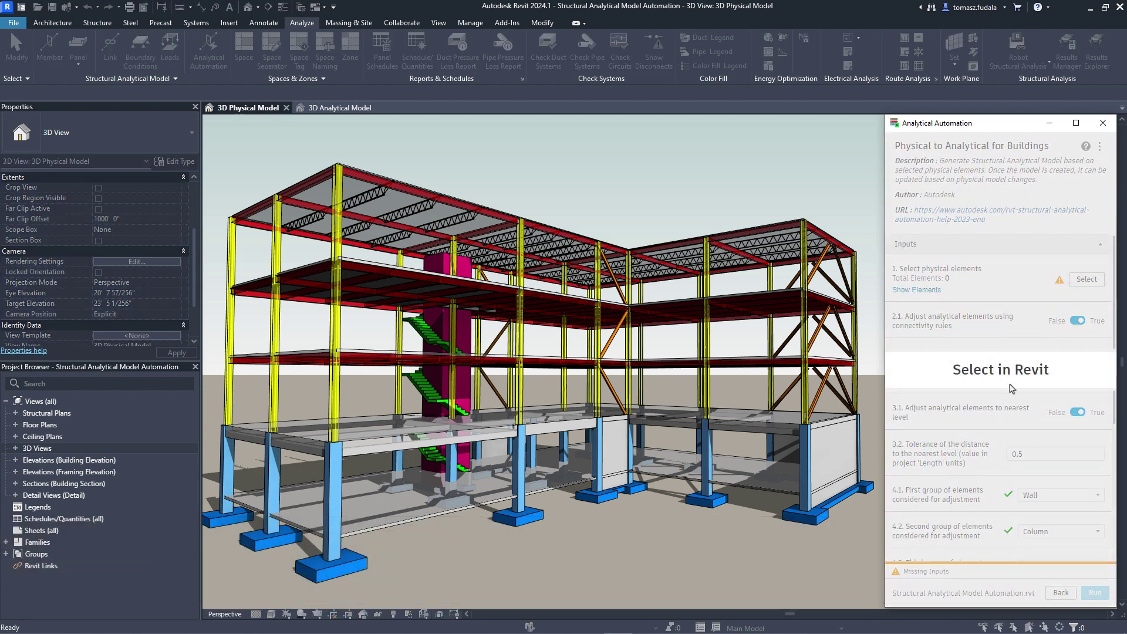
drag(872, 594, 212, 146)
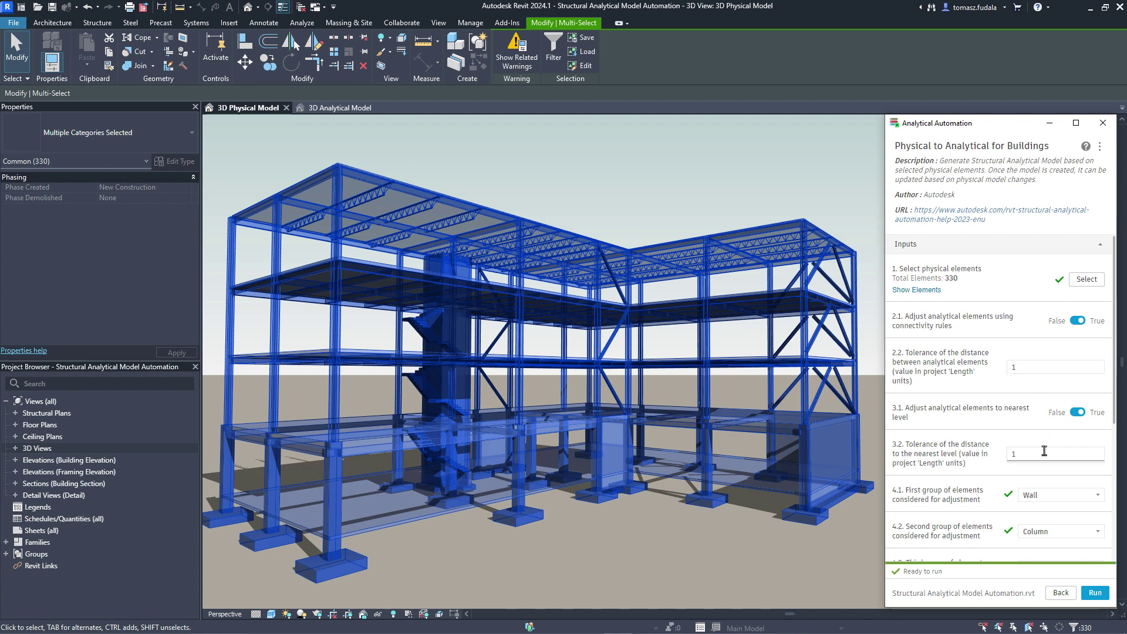
Run the physical-to-analytical automation, look through its output members and panels, and open the 3D Analytical Model view
drag(1114, 392, 1110, 522)
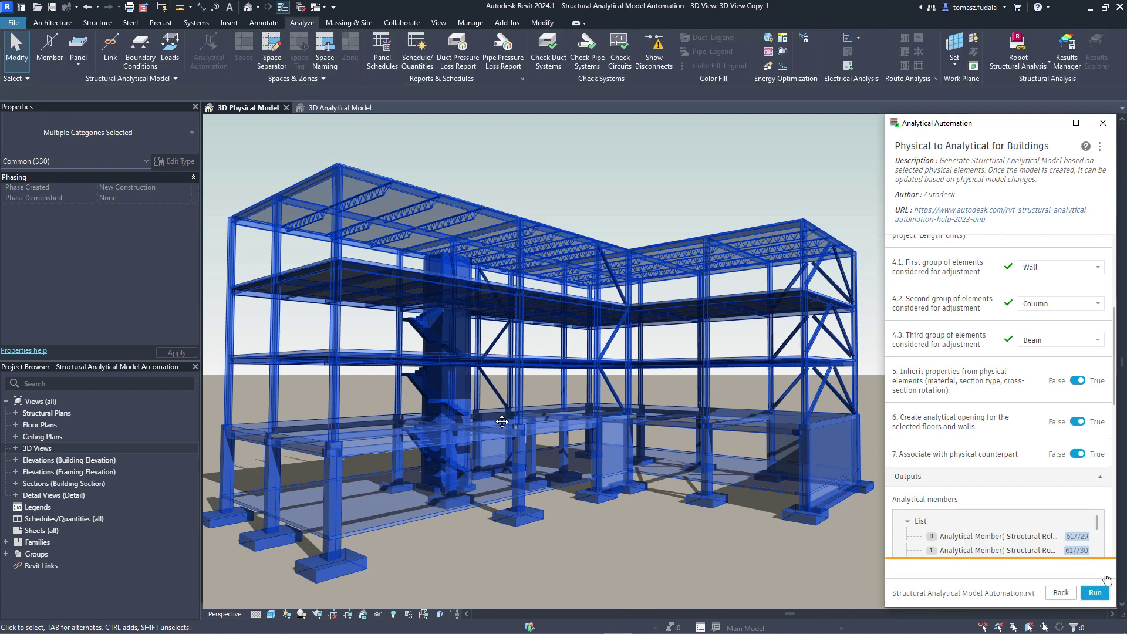
scroll(999, 405, down, 10)
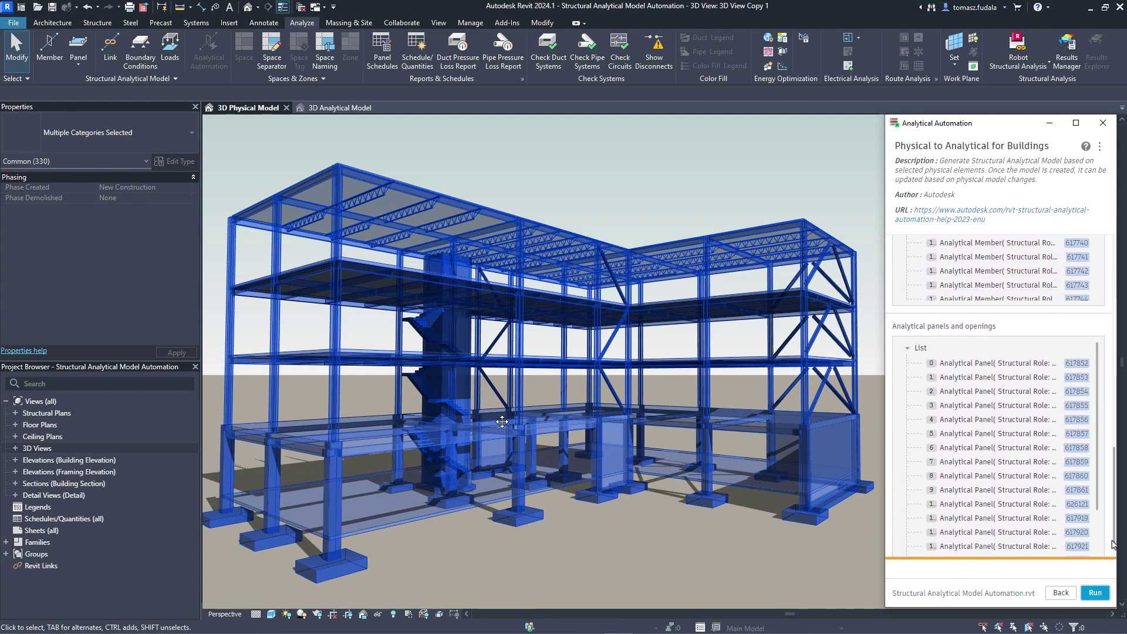
click(339, 107)
click(141, 58)
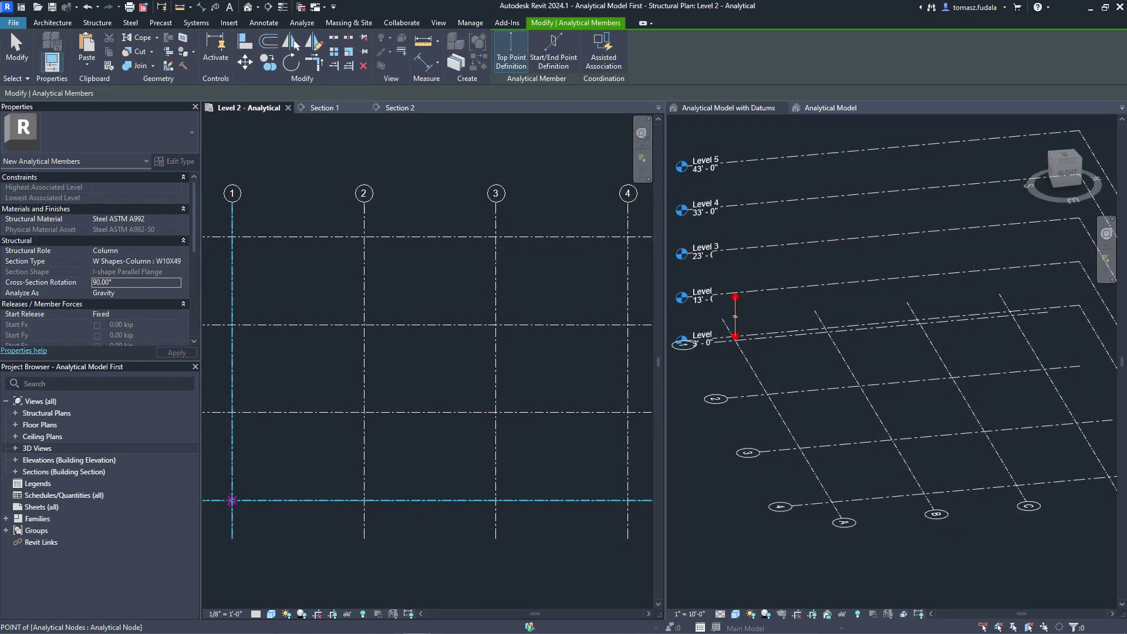
Place W10X49 analytical columns rotated 90° along grid 1 of the Level 2 plan and copy them across grids 2 to 4
click(231, 237)
key(Escape)
key(Escape)
drag(211, 213, 261, 519)
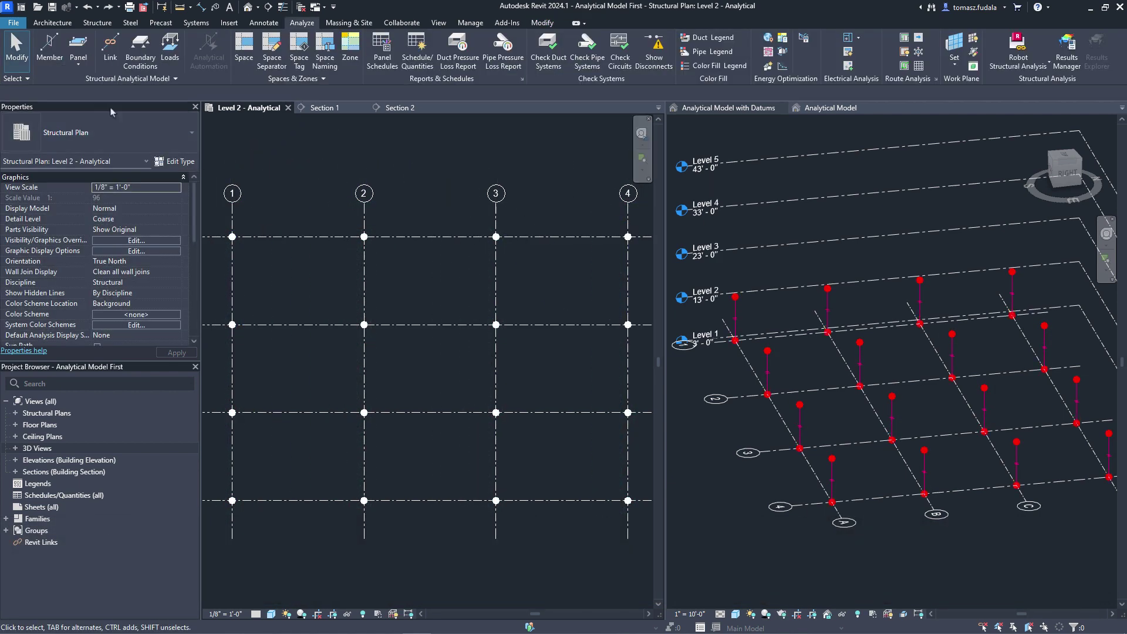
Draw a chain of W12X19 analytical beams with the Beam role along grid 1, connecting the four column nodes
click(50, 48)
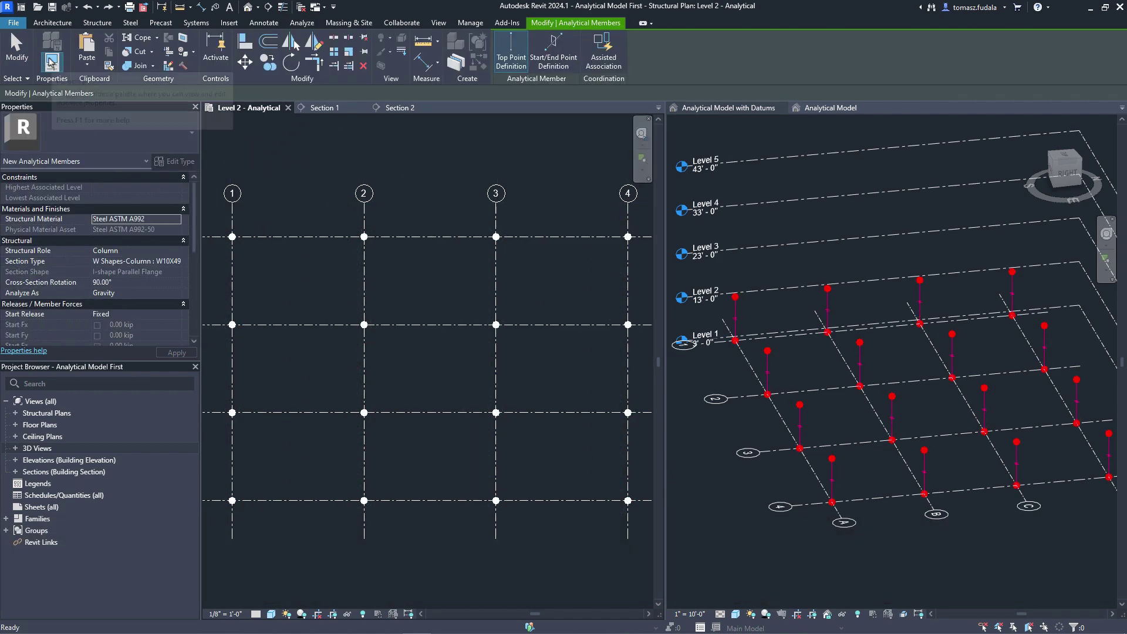
click(179, 251)
click(157, 271)
click(232, 325)
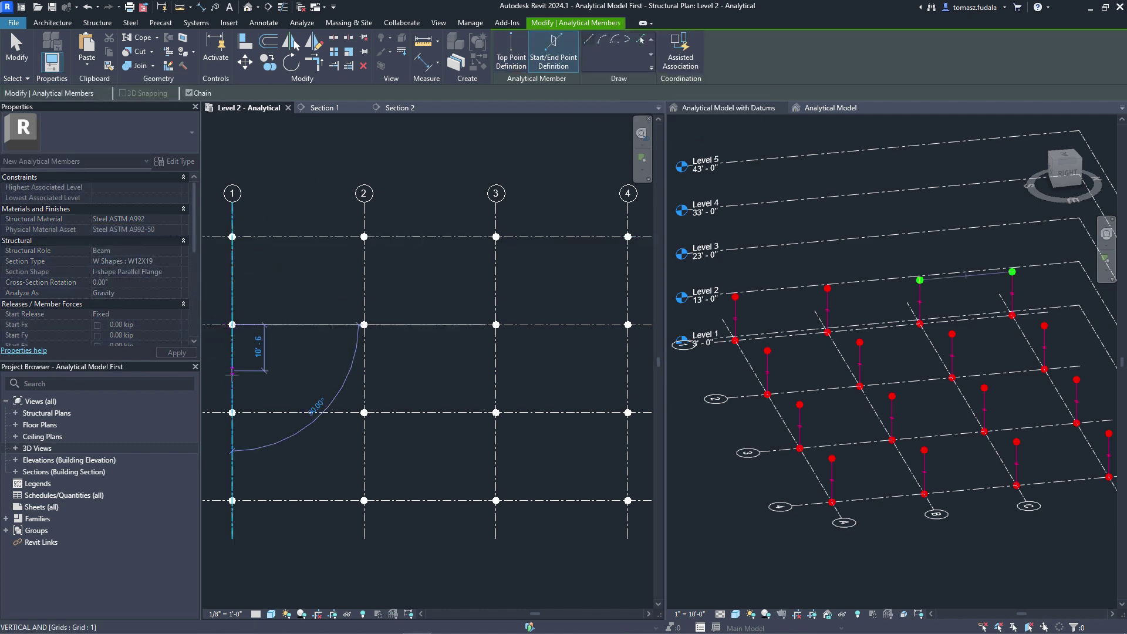
click(232, 413)
click(232, 501)
Copy the analytical beams on grid 1 to the parallel grid lines using multiple copies
click(268, 63)
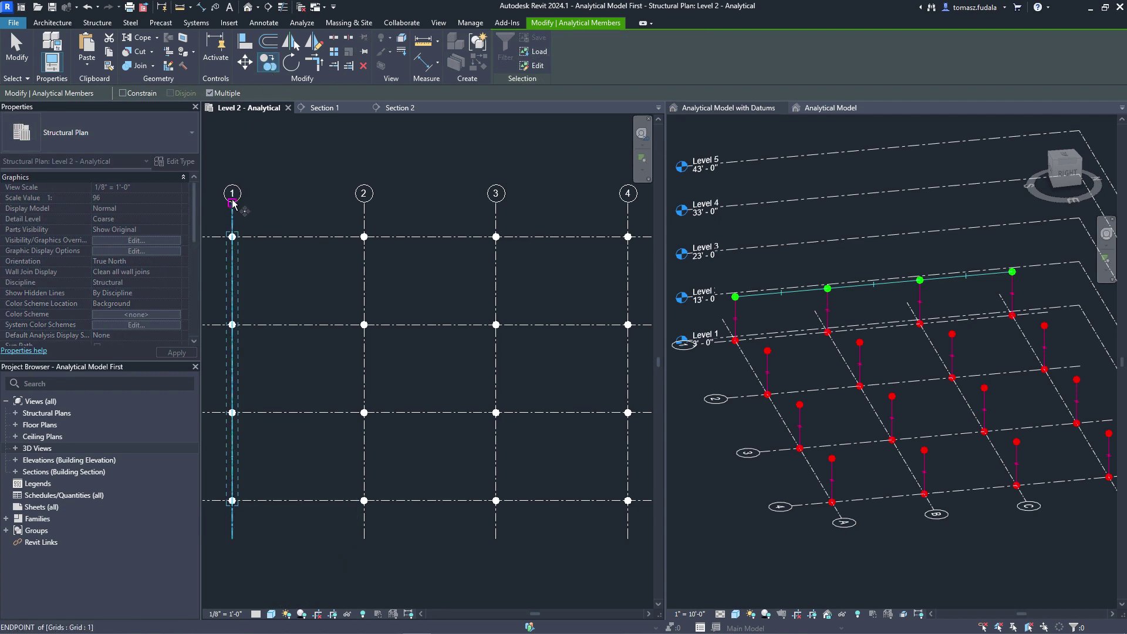
click(232, 204)
click(364, 204)
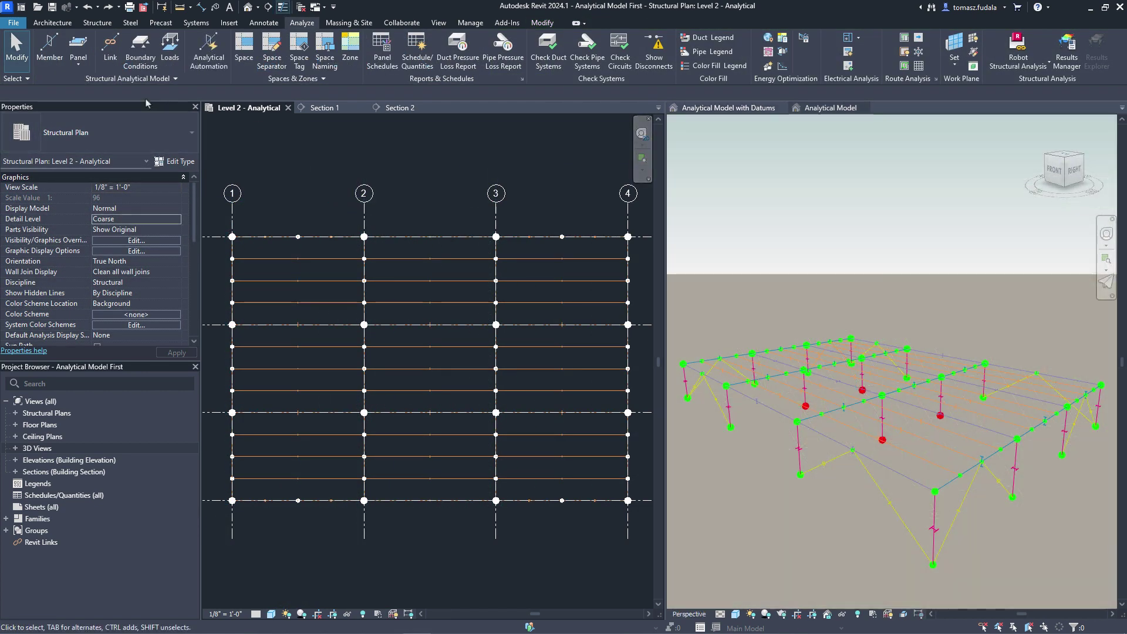
Create a rectangular floor analytical panel on Level 2 covering the whole framing grid from grid 1 to grid 4
click(79, 58)
click(86, 85)
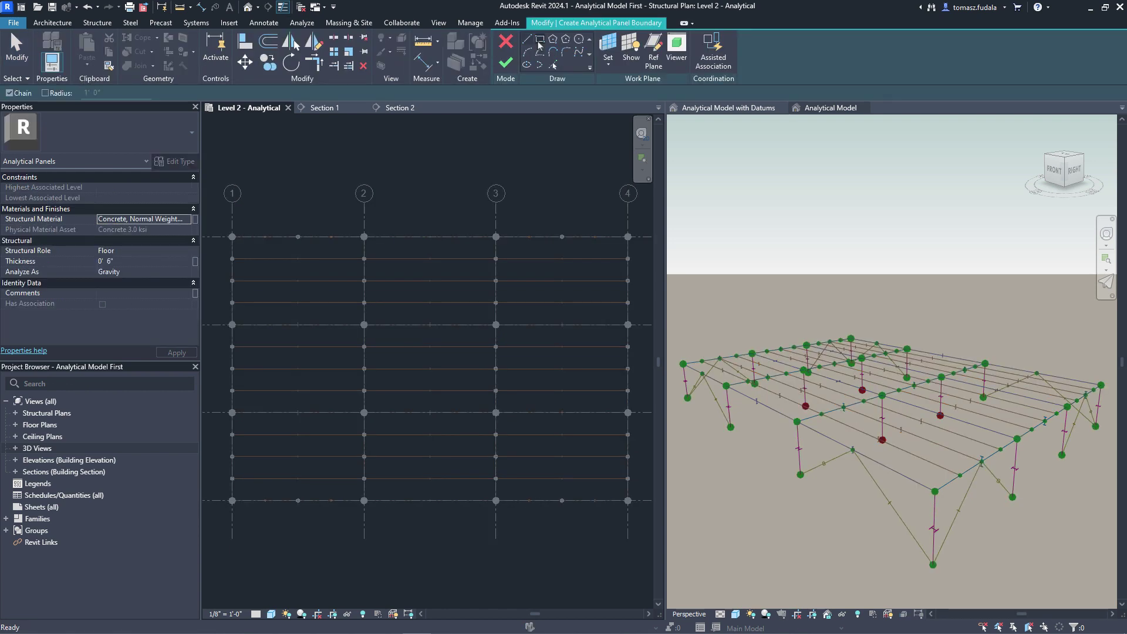
click(232, 238)
click(628, 501)
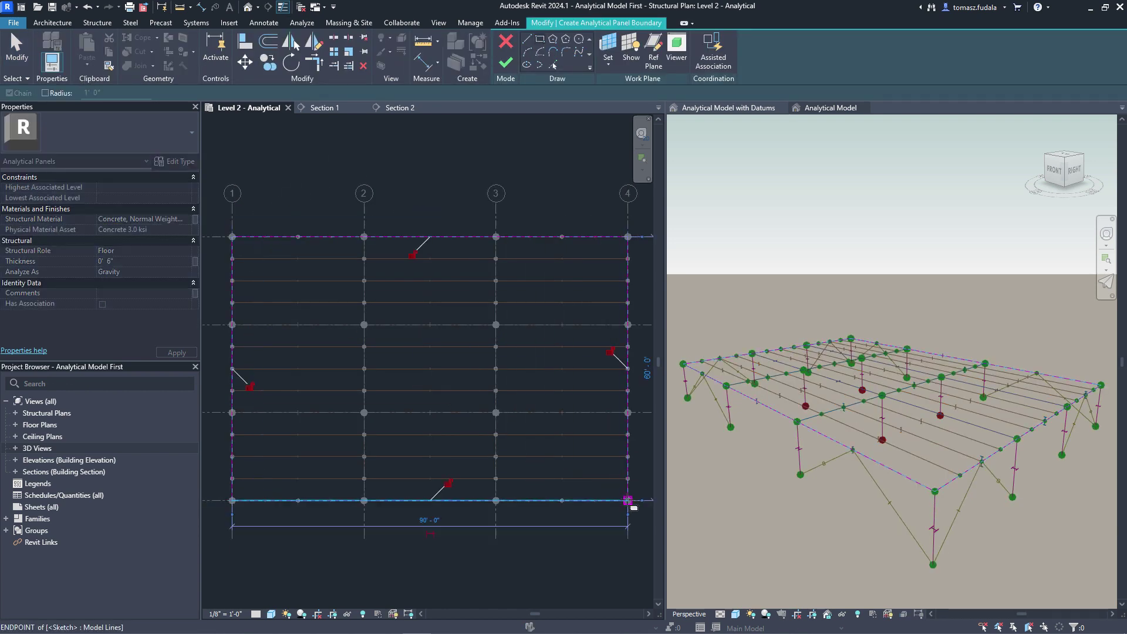
click(506, 63)
click(604, 216)
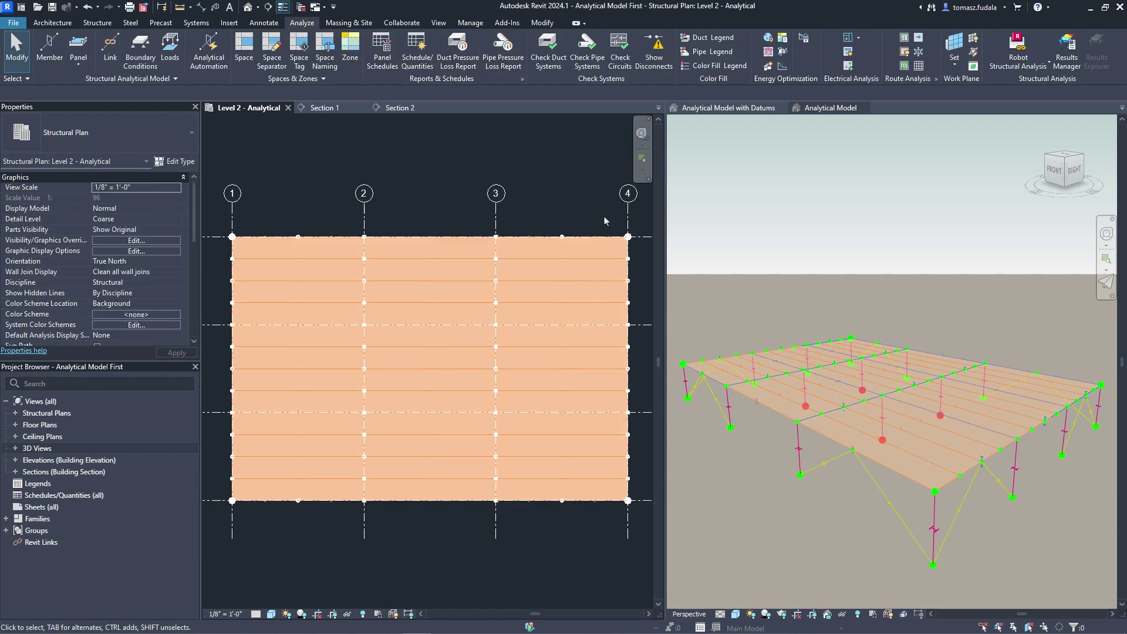
Select the entire analytical storey in the 3D view, copy it, and paste it aligned to Levels 2, 3 and 4
drag(672, 280, 1102, 580)
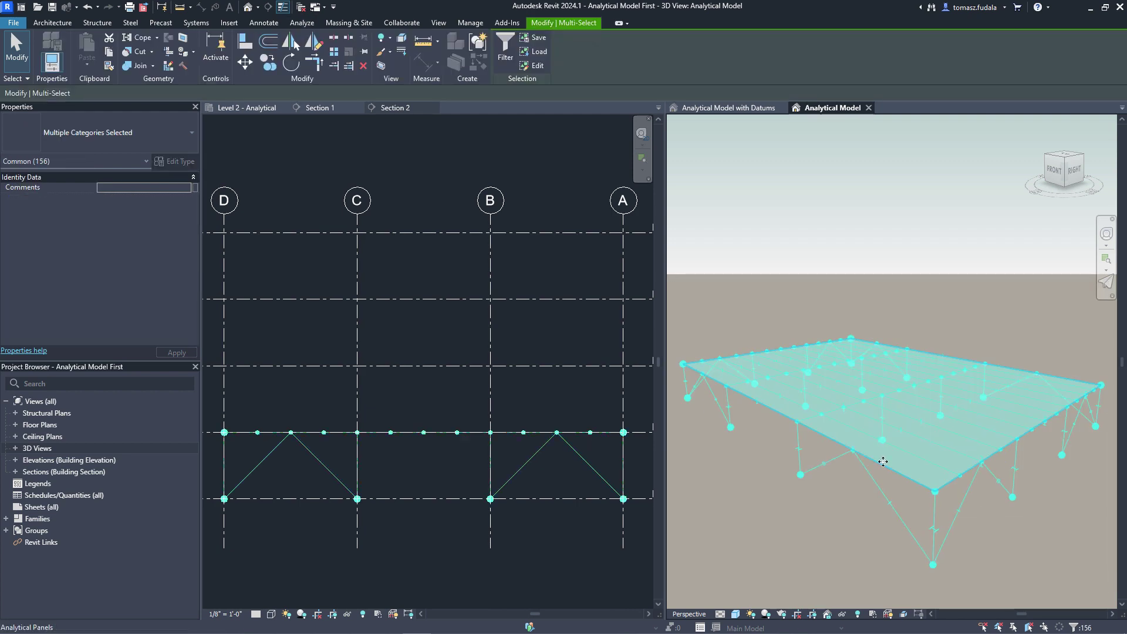
click(108, 56)
click(87, 63)
click(122, 119)
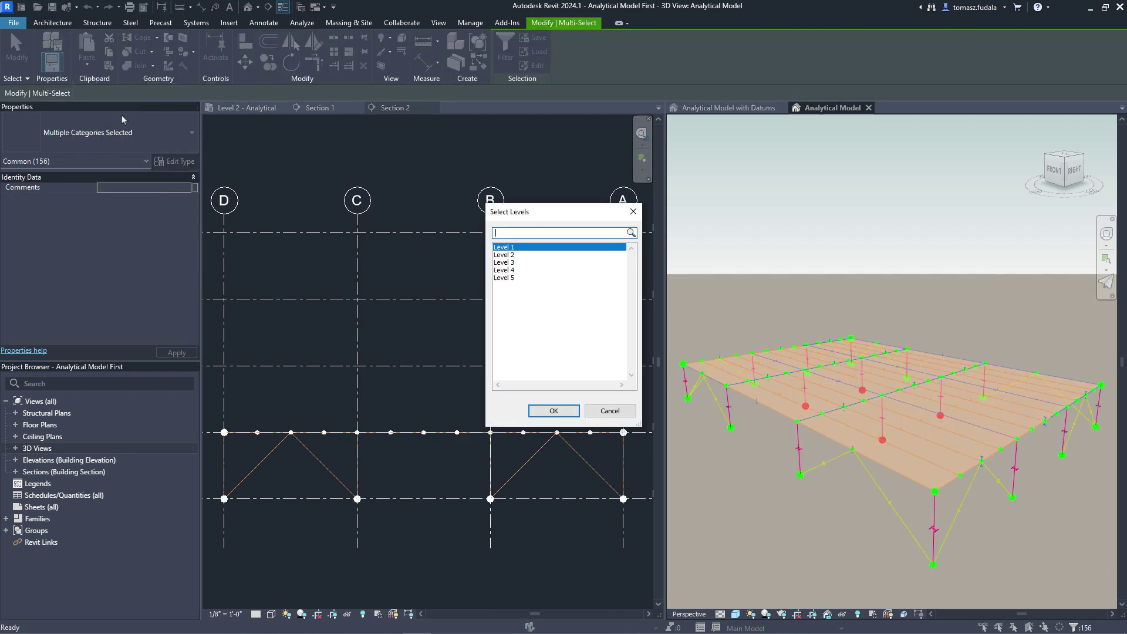
drag(520, 258, 514, 269)
click(553, 411)
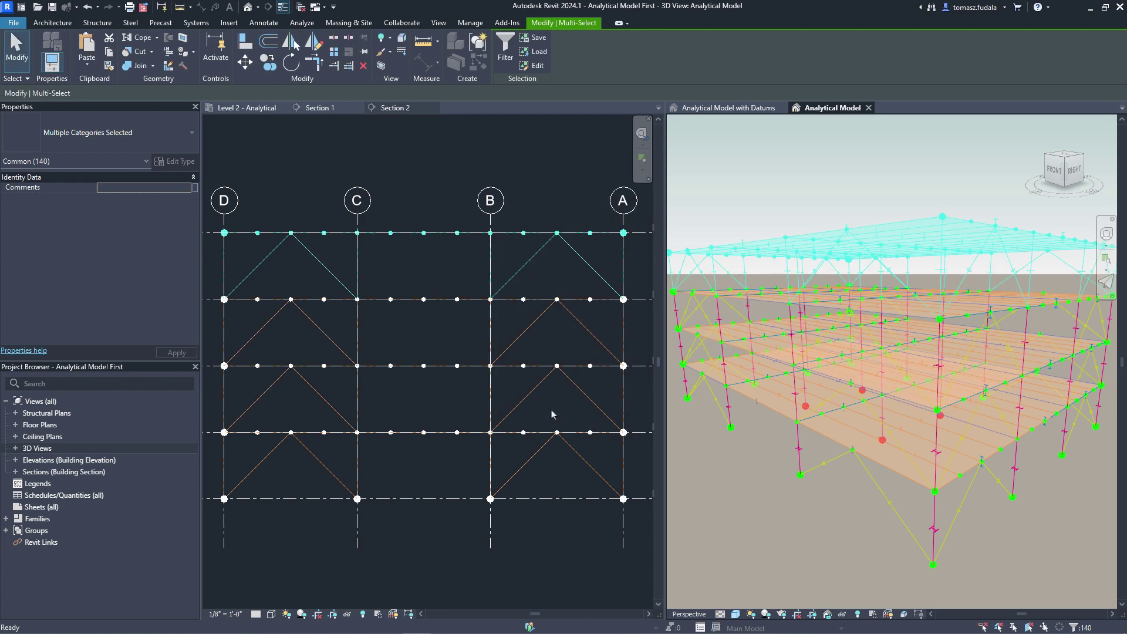
click(692, 233)
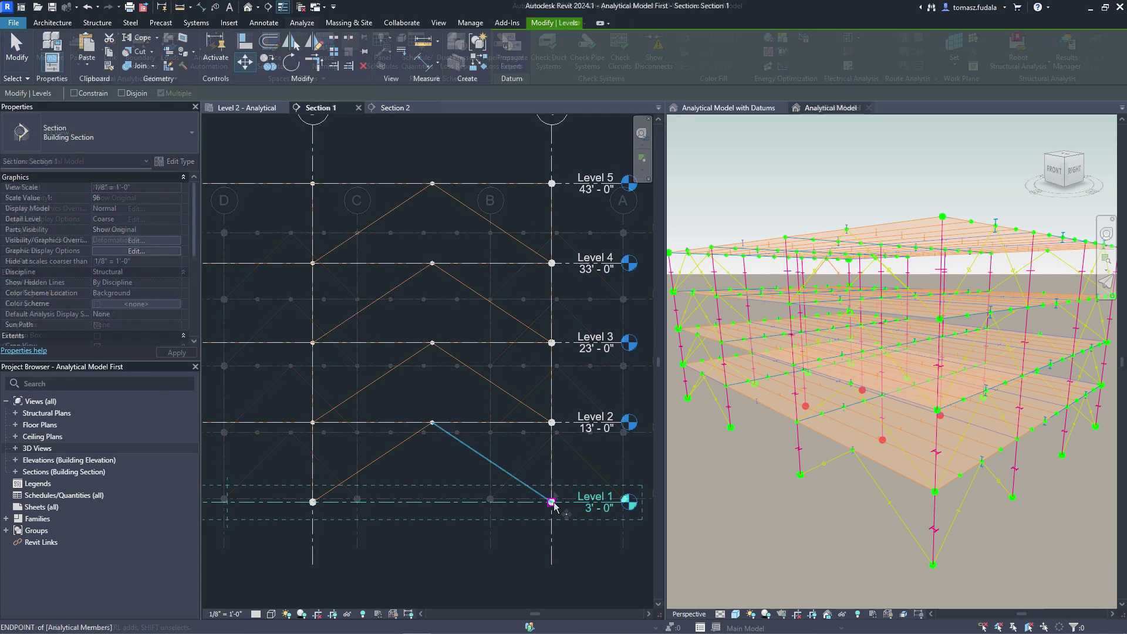
Move the Level 1 datum downward in Section 1, using the base node of the brace as the start point
click(552, 503)
click(553, 526)
click(577, 490)
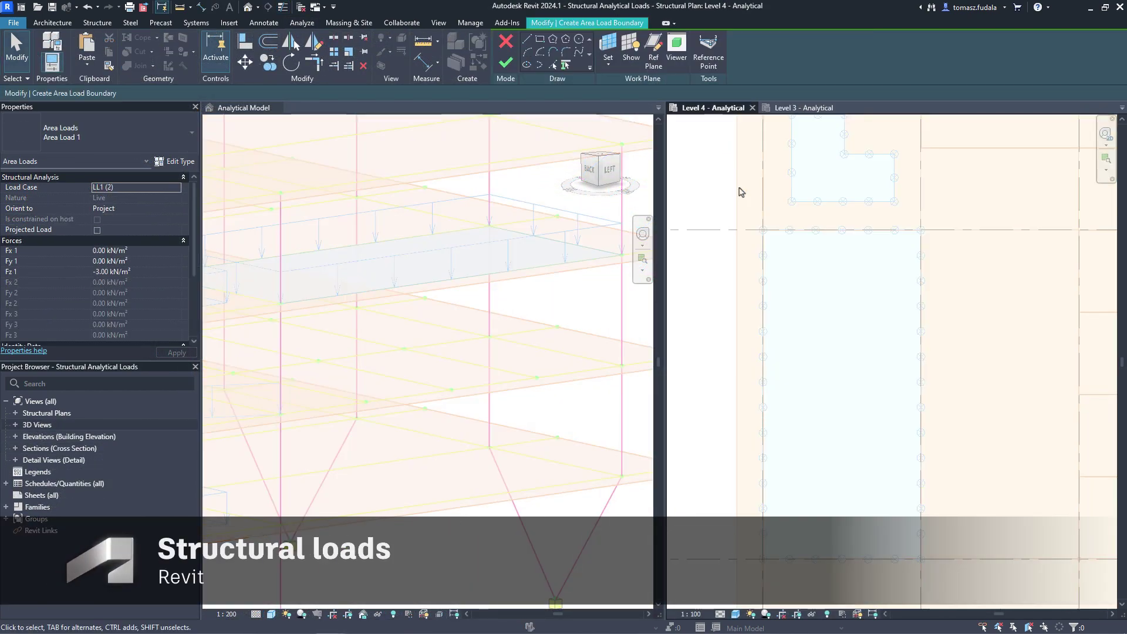
Sketch a C-shaped area load about 4300 mm wide beside the large rectangular load on Level 4, and shift it slightly
click(532, 63)
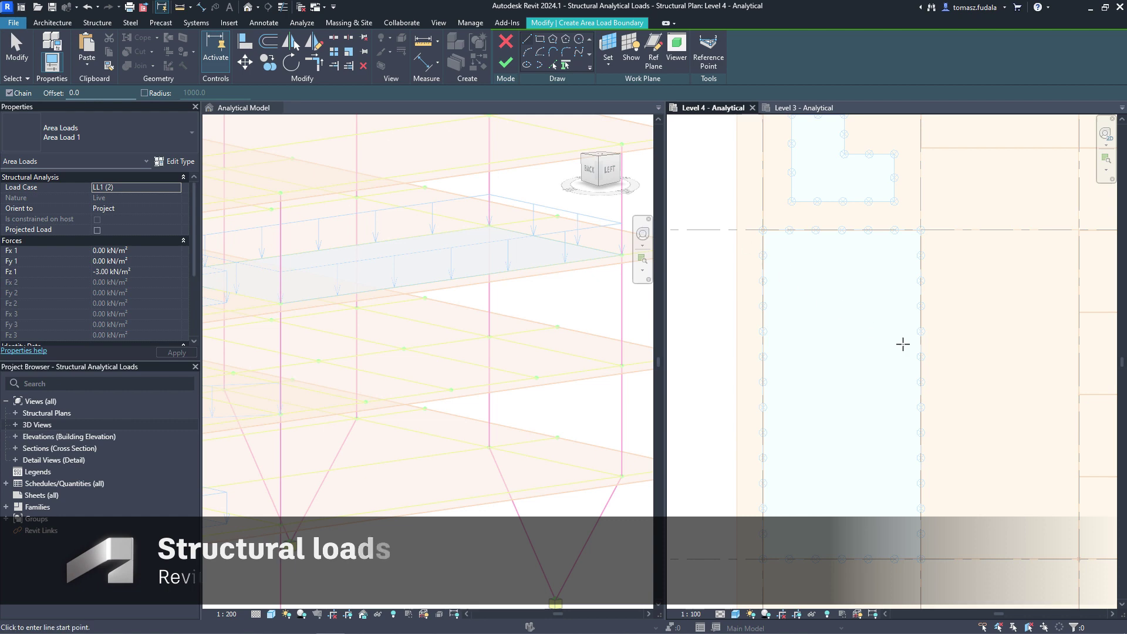
click(942, 352)
click(942, 520)
click(1055, 520)
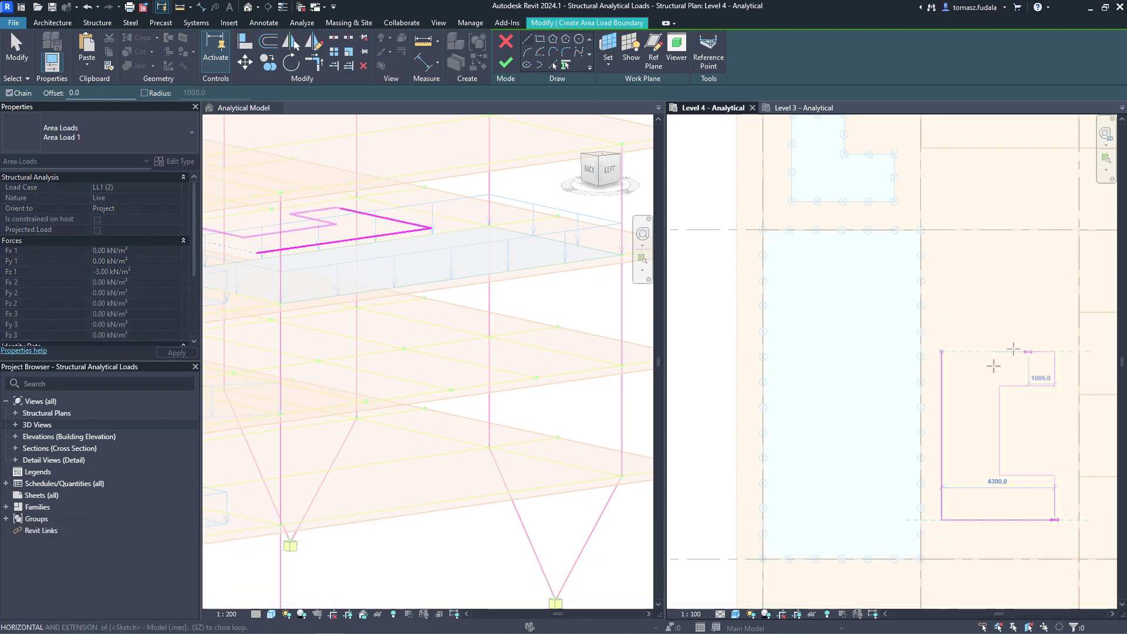
click(942, 352)
click(505, 63)
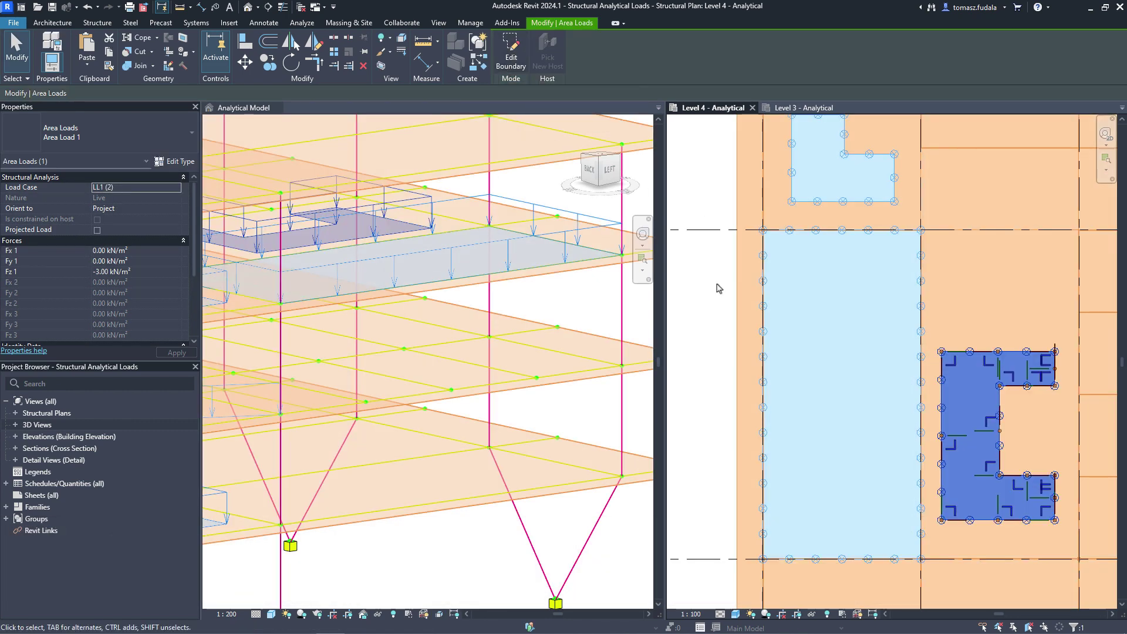
drag(1004, 406, 1005, 416)
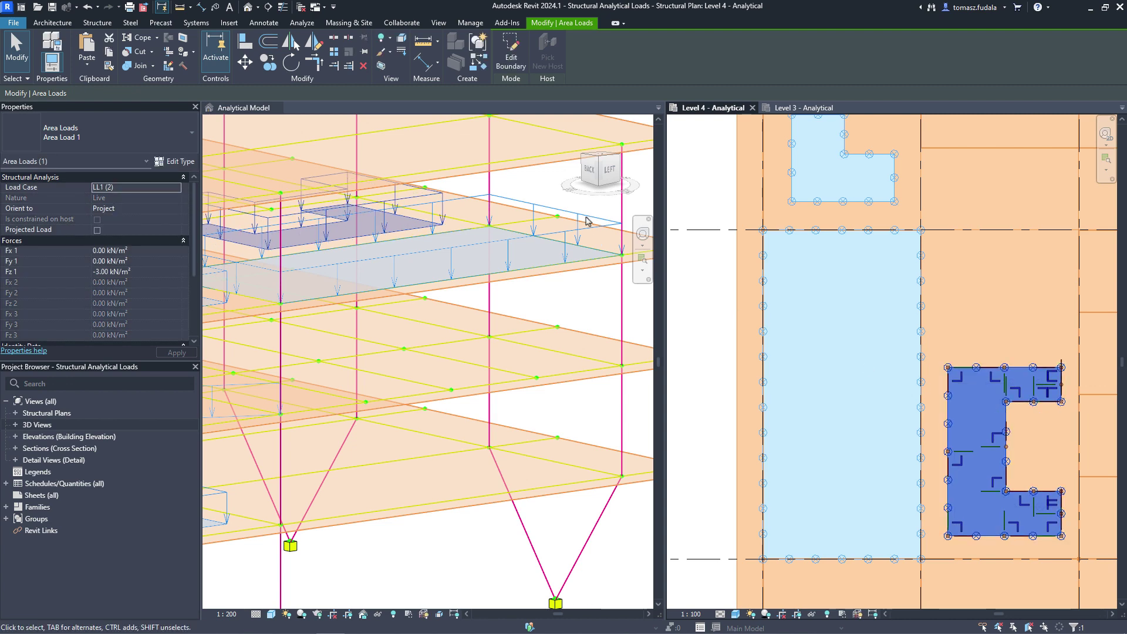
Copy the C-shaped and large rectangular area loads together and paste them aligned to the level two floors below
ctrl+click(411, 262)
click(111, 53)
click(86, 63)
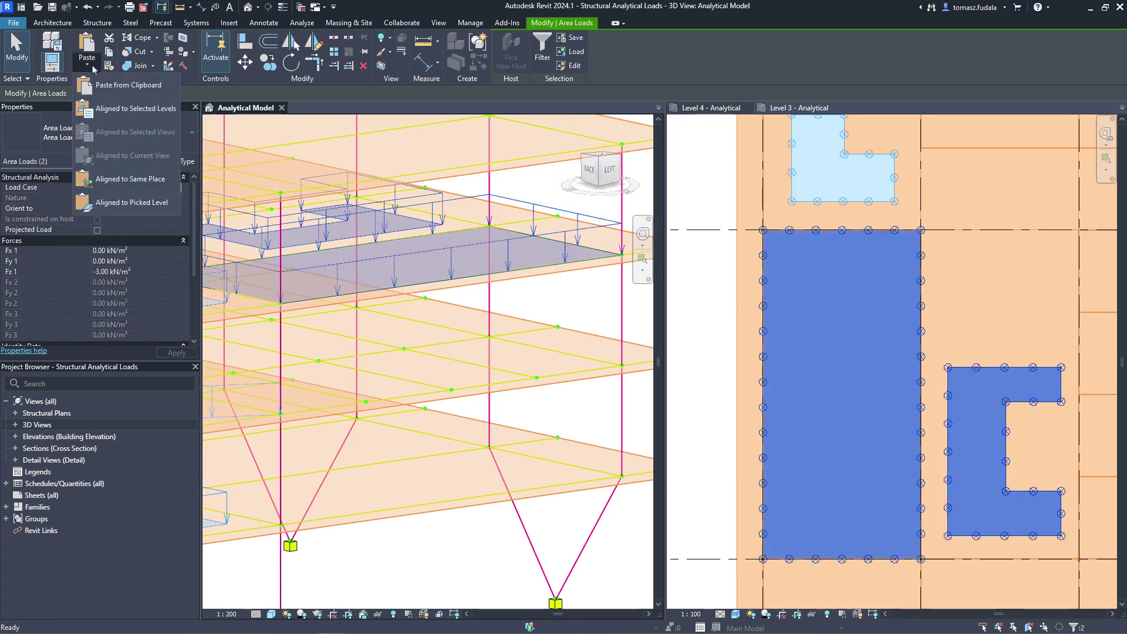
click(108, 104)
click(543, 307)
click(593, 455)
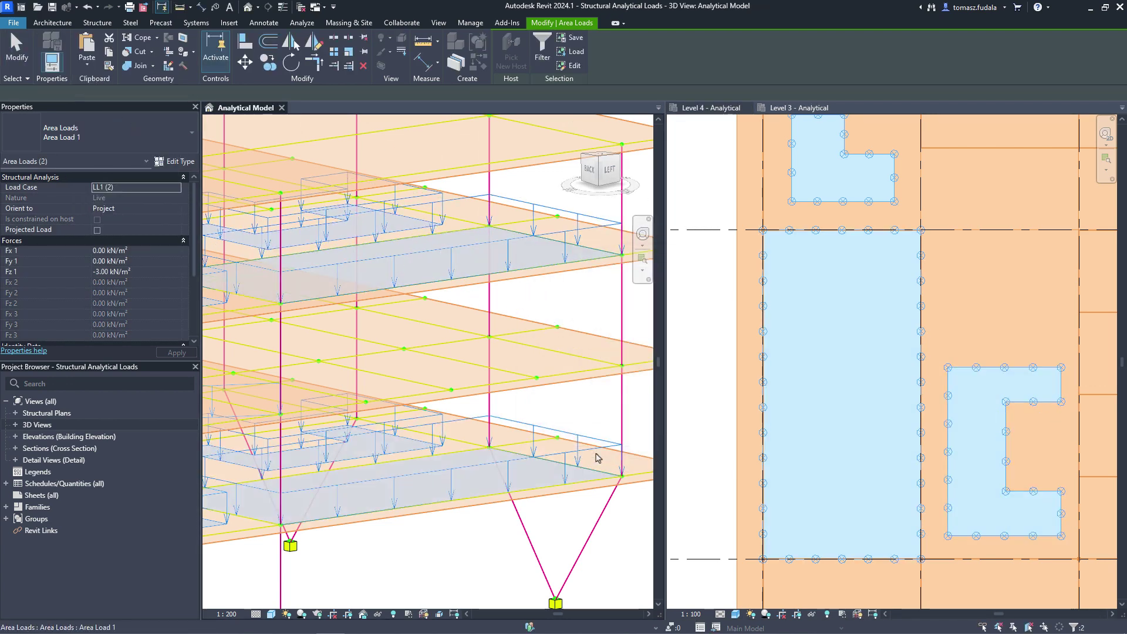
Add -4.00 kN/m line loads on Level 3, one hosted on a full beam and one on a defined path along the next beam
click(799, 107)
click(527, 59)
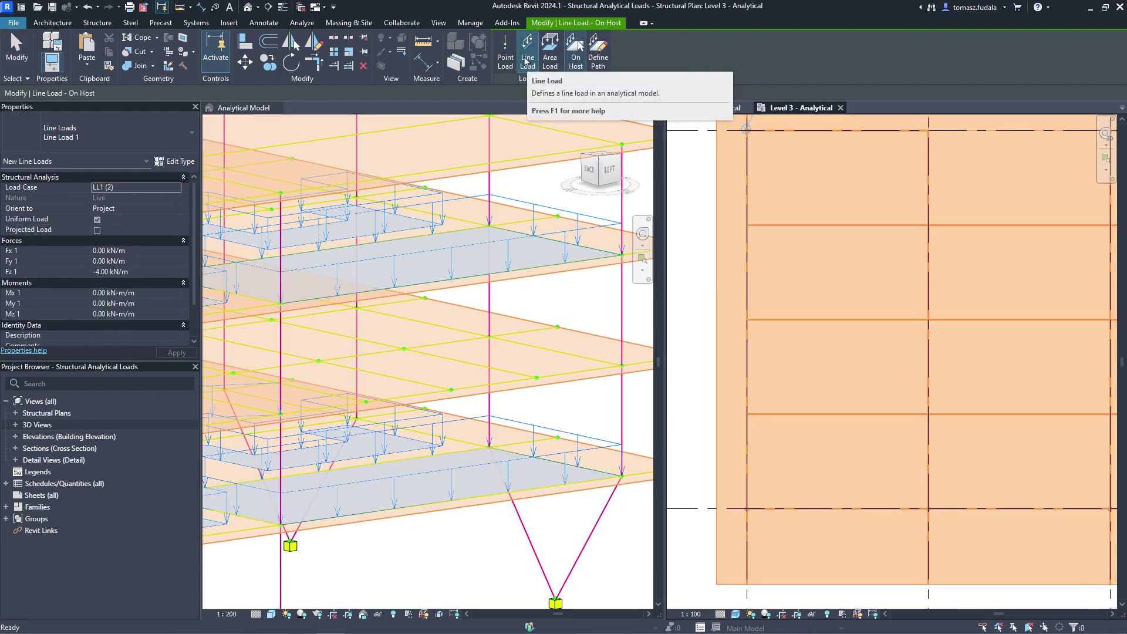
click(599, 62)
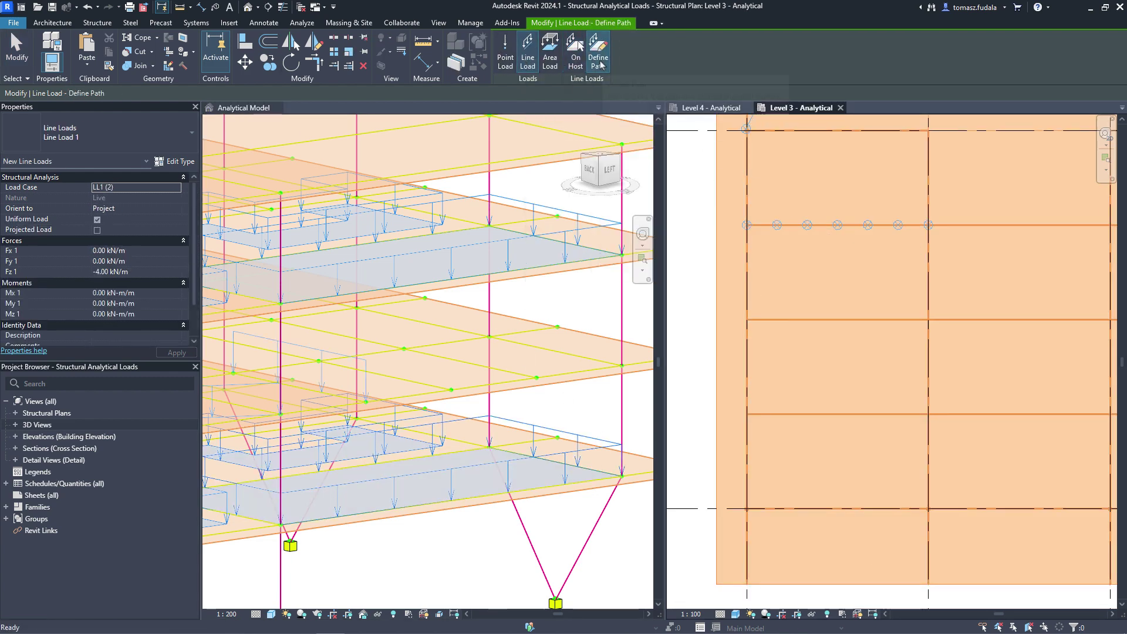
click(891, 320)
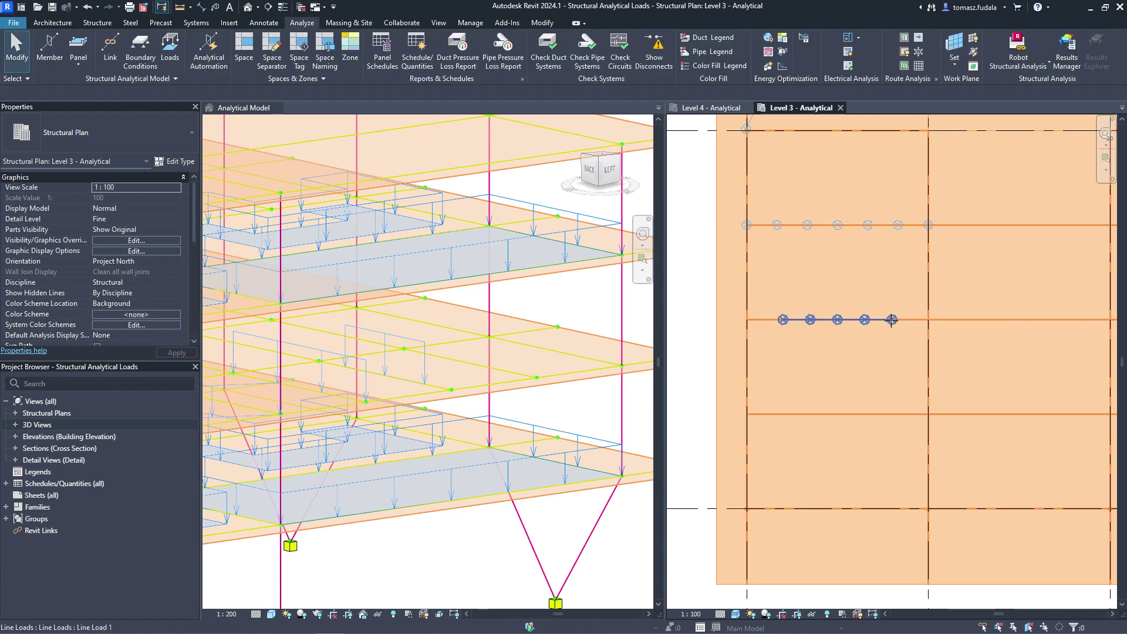
Draw a line load on a defined path parallel to the Level 3 slab edge, outside the first grid line
click(719, 277)
click(730, 196)
click(730, 444)
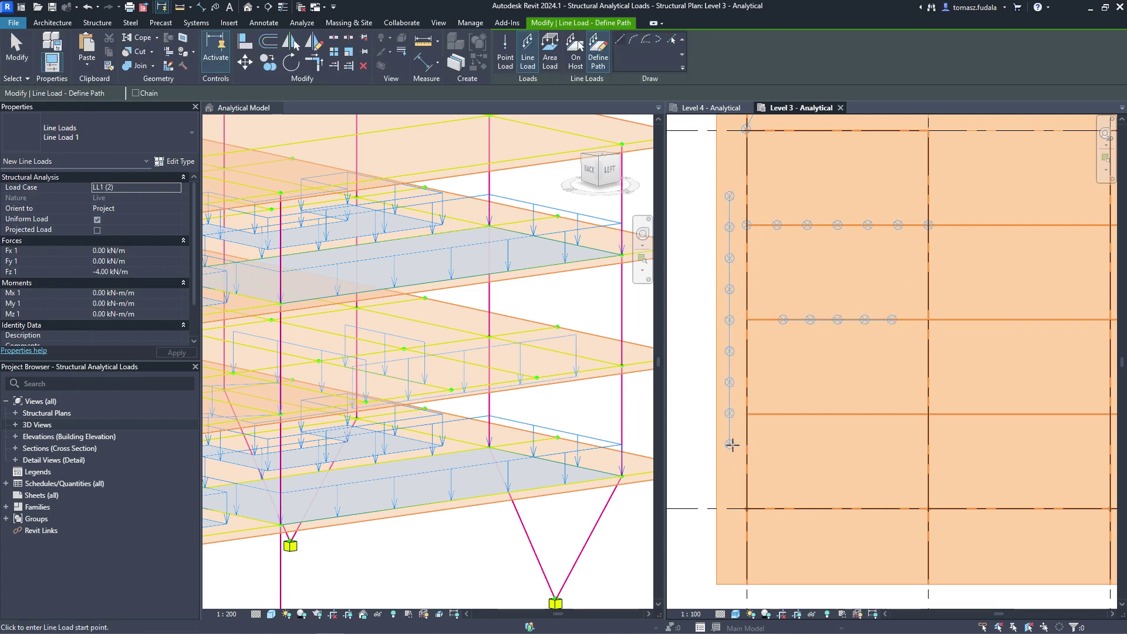
key(Escape)
key(Escape)
Copy the short beam line load onto the next two parallel beams using multiple copies
click(786, 322)
key(c)
key(o)
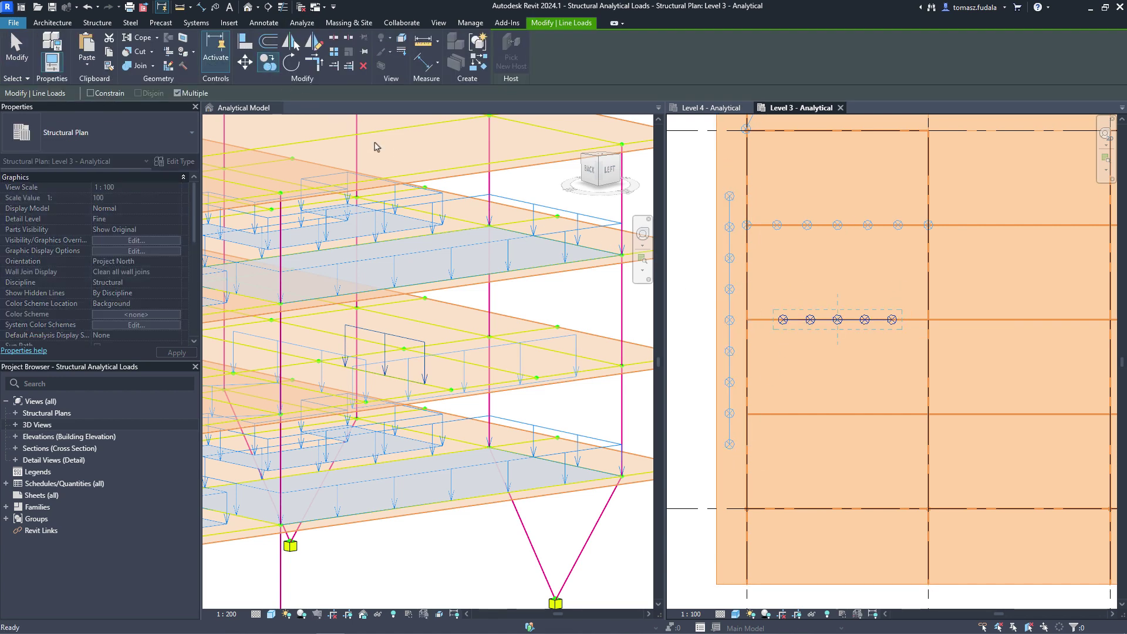
click(748, 320)
click(747, 414)
click(748, 509)
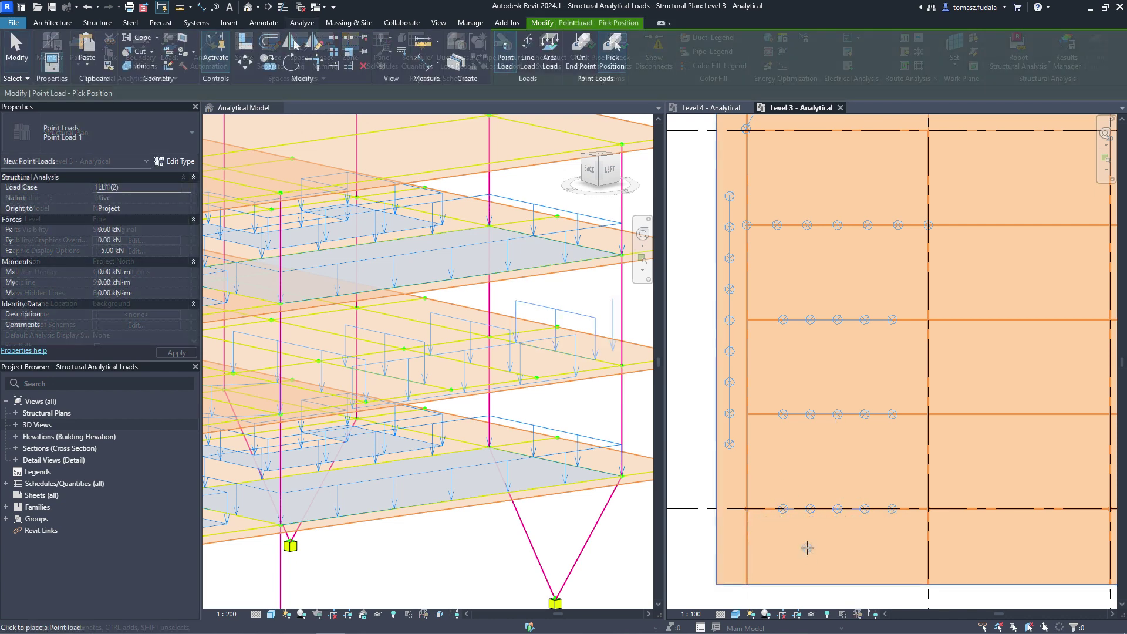
Place two -5.00 kN point loads on the Level 3 slab strip beyond the last beam, setting the first one 3000 mm from the middle grid
click(808, 548)
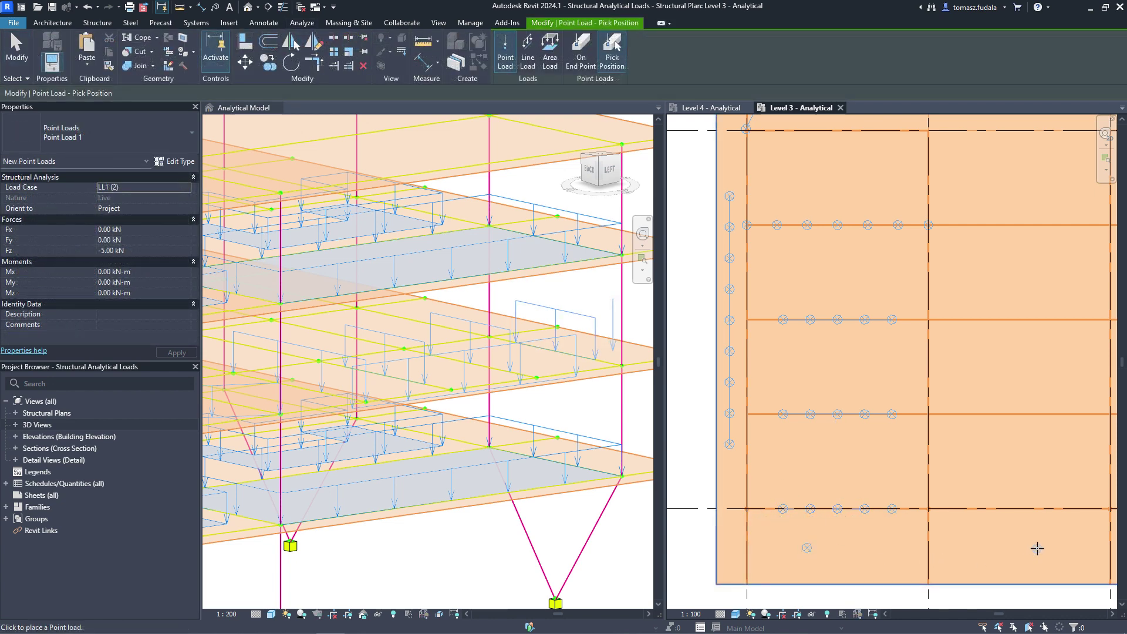
click(1038, 548)
key(Escape)
click(808, 549)
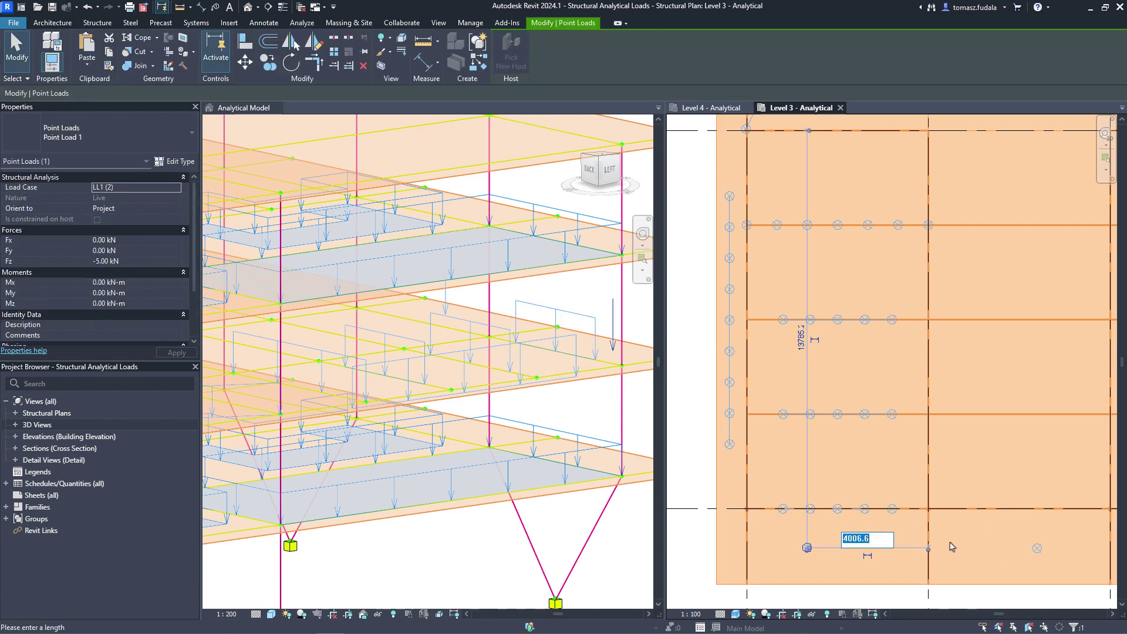
text(3000)
key(Return)
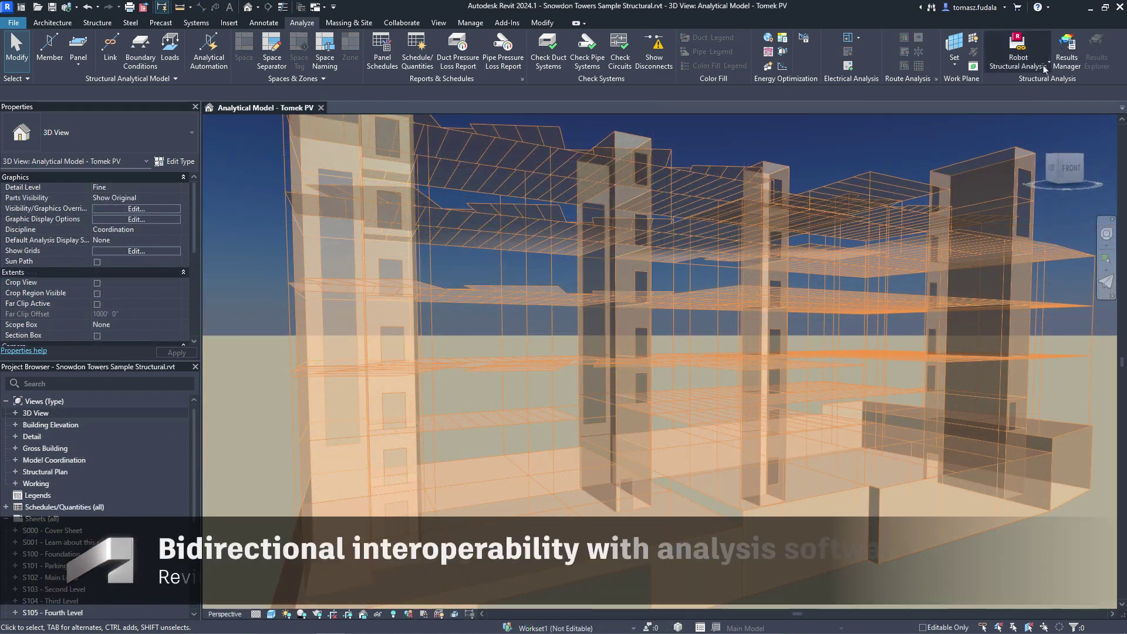
Send the Snowdon Towers model to Robot Structural Analysis by direct integration and start the structural calculations there
click(1045, 69)
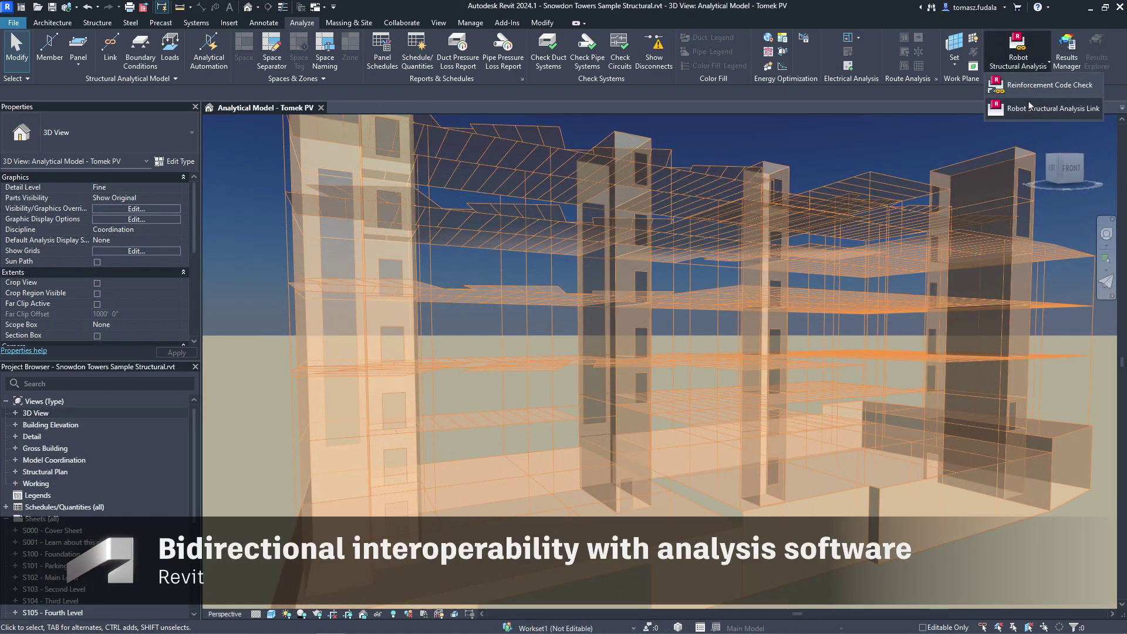
click(1027, 101)
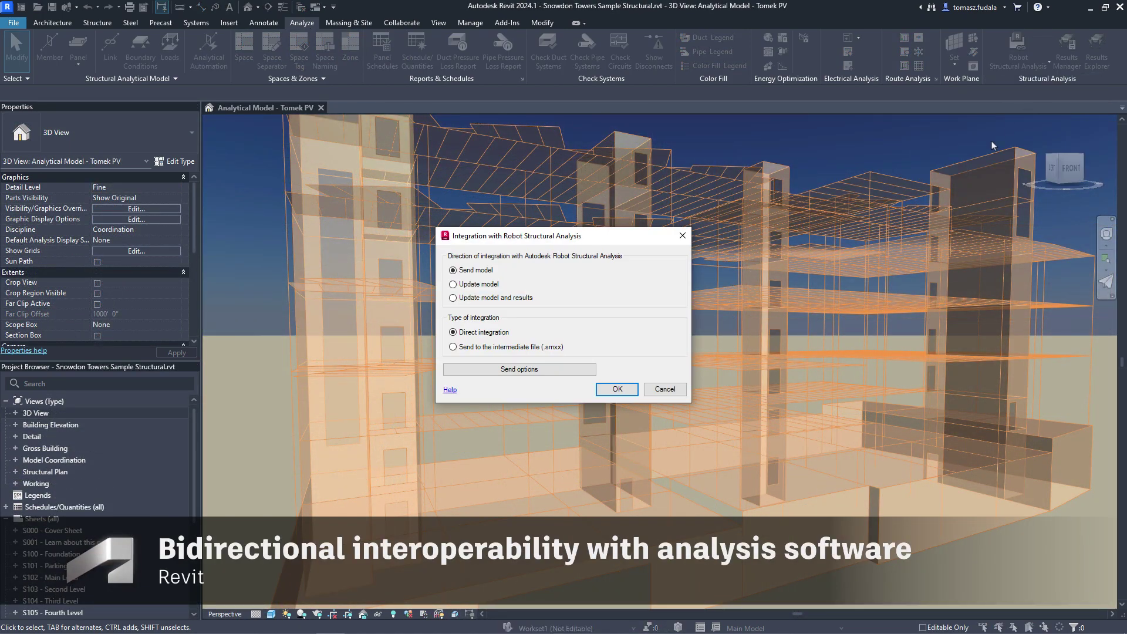
click(616, 390)
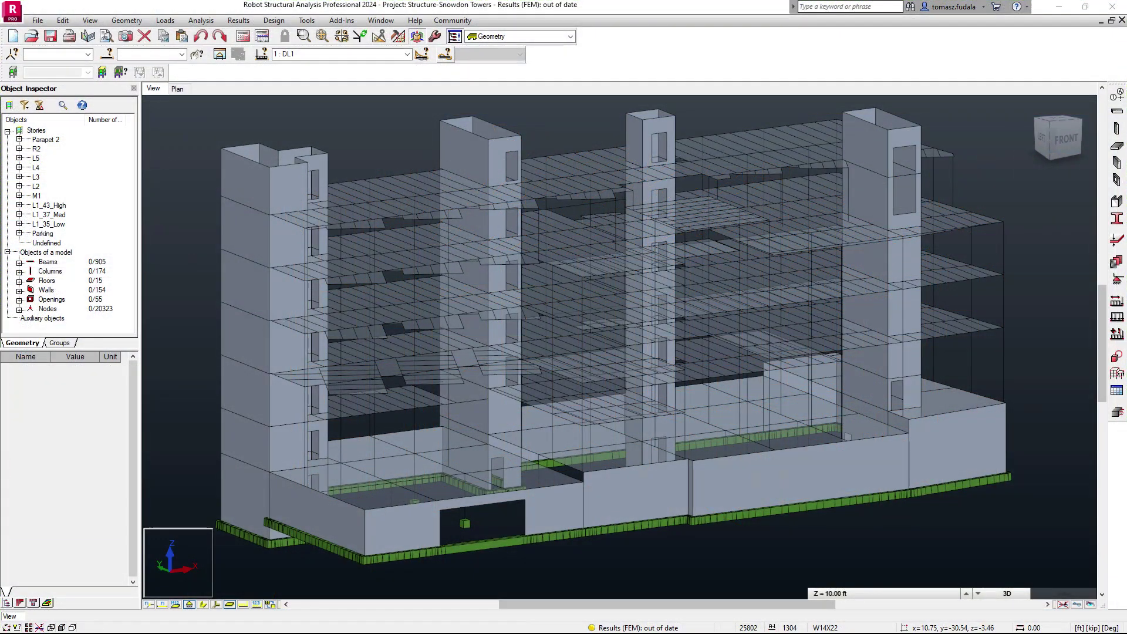
click(243, 37)
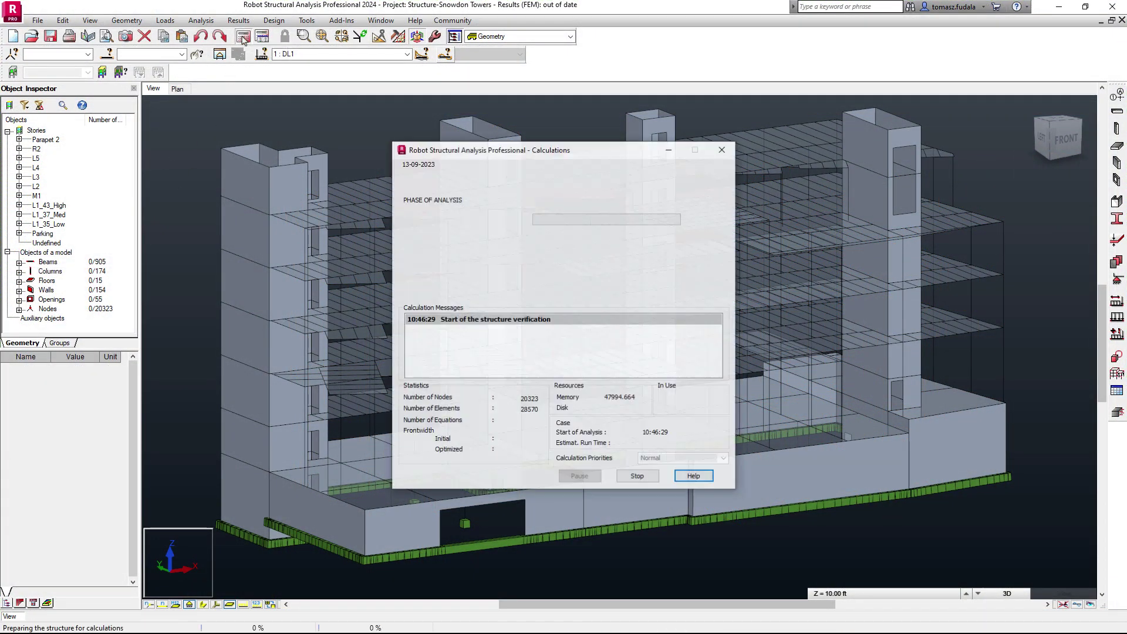